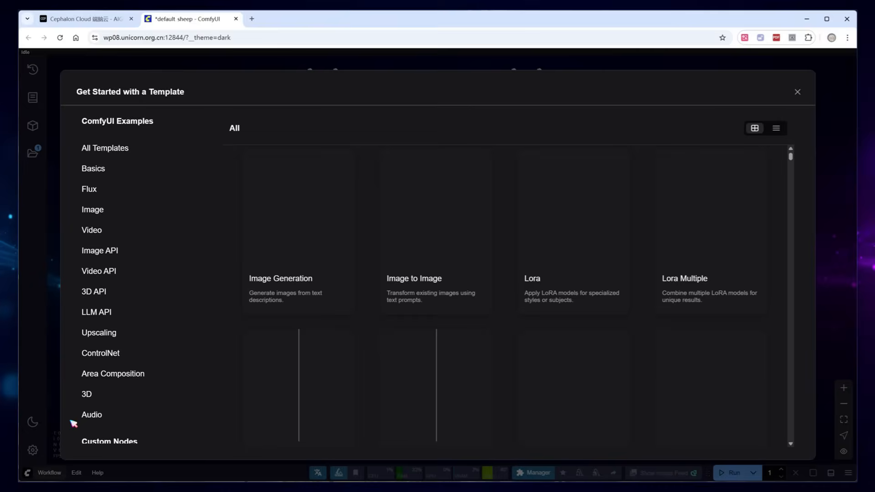
- View the Flux category of workflow templates and close the template browser
left_click(121, 189)
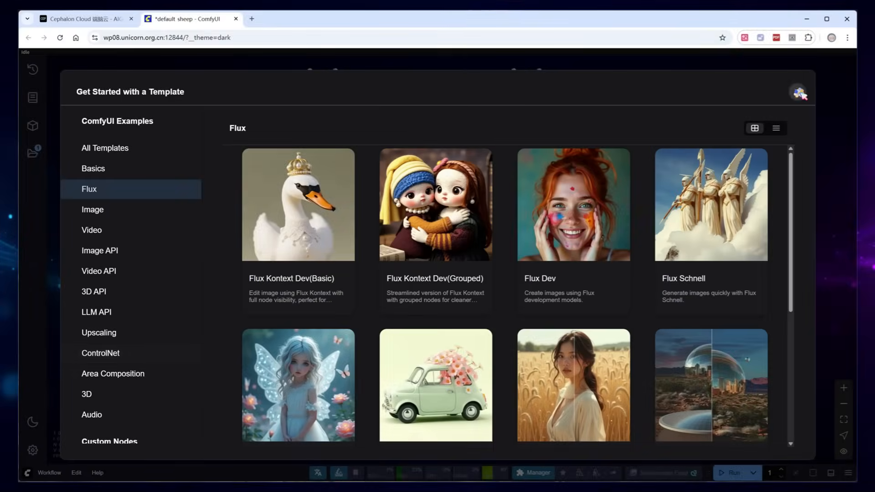
left_click(797, 92)
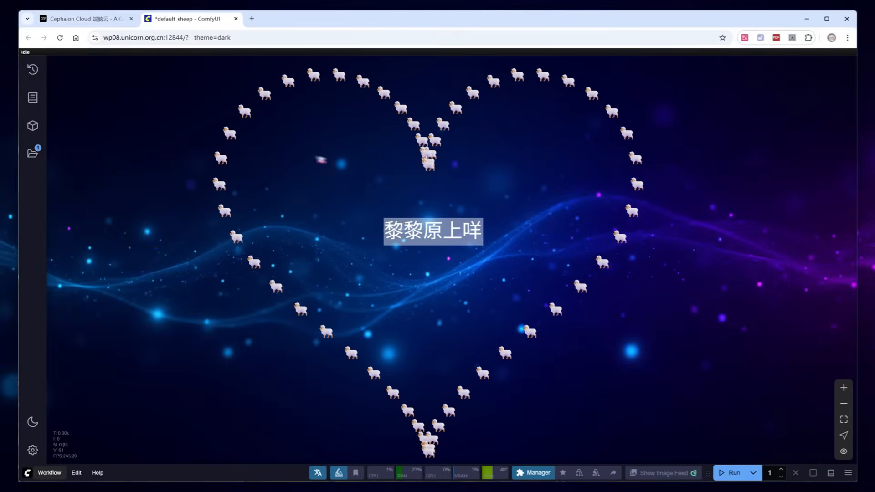
- Open the Kontext-LoRA-单图 workflow from the Kontext subfolder of the Flux workflows folder
left_click(33, 153)
left_click(63, 201)
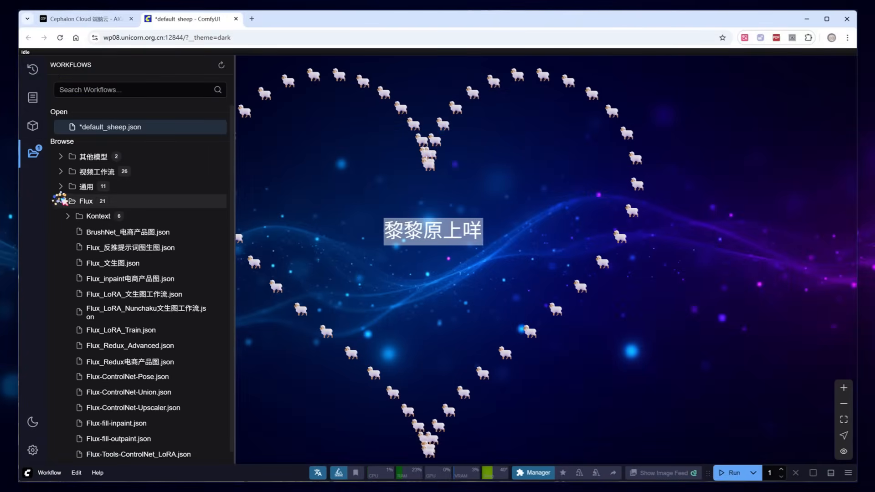
left_click(87, 217)
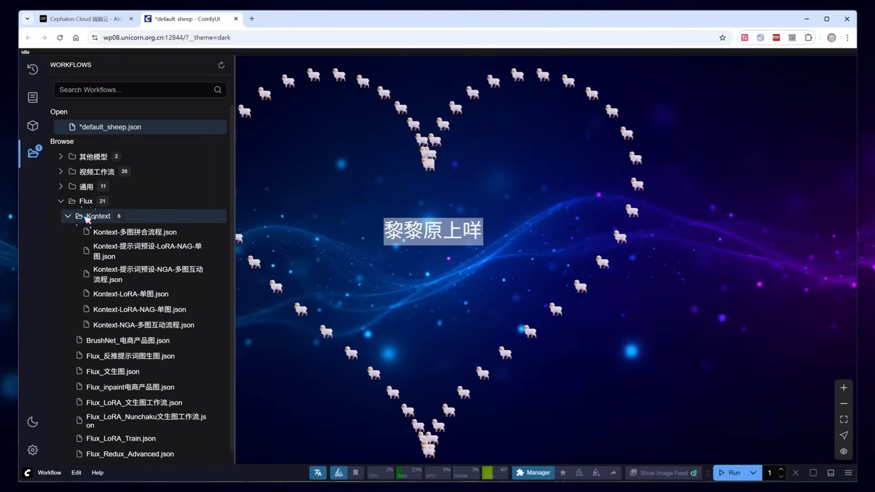
left_click(145, 294)
left_click(33, 153)
scroll(428, 347, "down", 6)
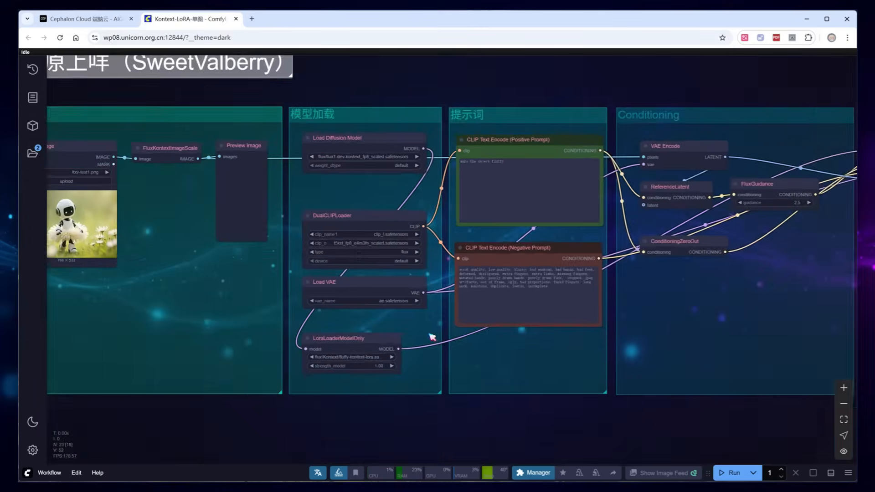
scroll(397, 396, "down", 4)
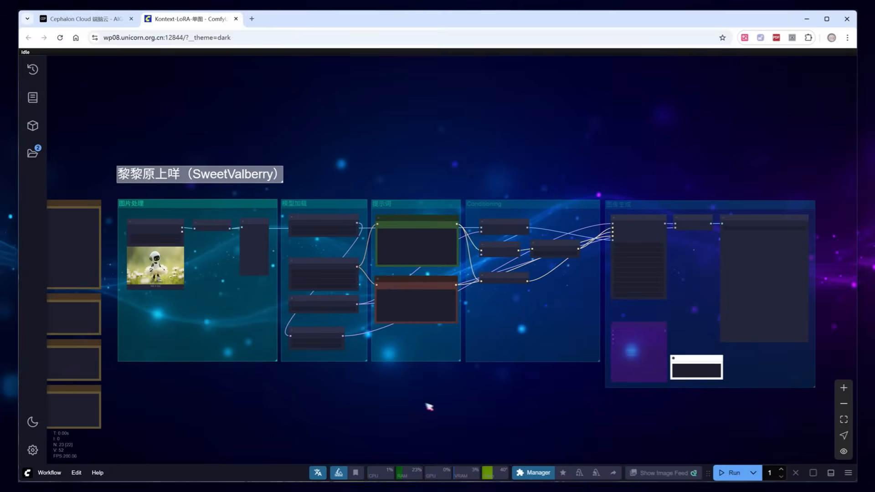
- Run the Kontext LoRA workflow and view the generated picture in the Save Image node
key("ctrl+Return")
left_click_drag(486, 411, 485, 358)
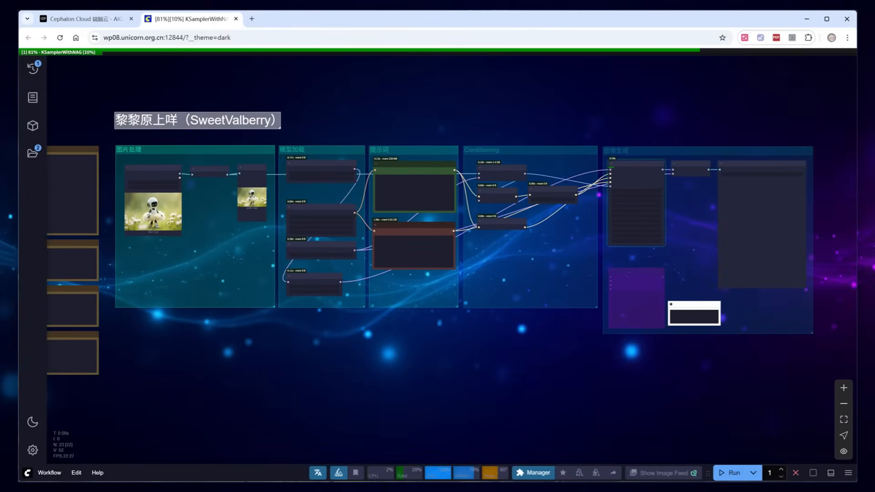
scroll(815, 219, "up", 10)
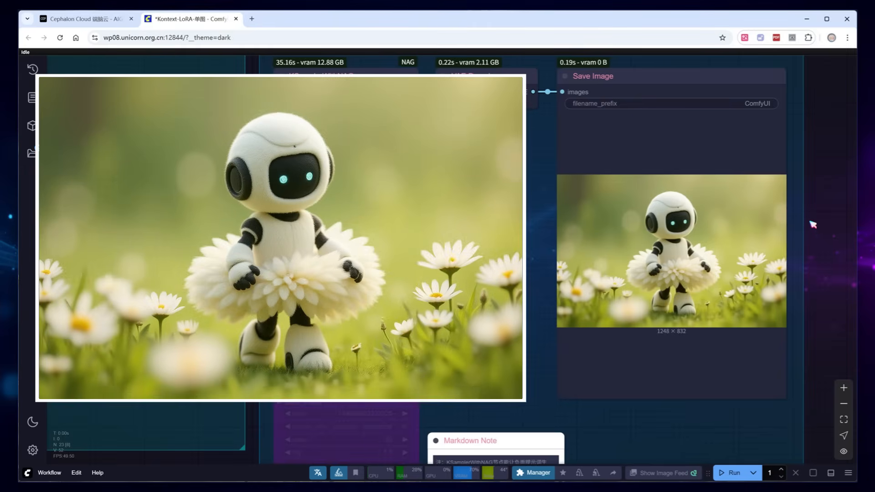
- Examine the image-processing group with its Load Image, FluxKontextImageScale and Preview Image nodes
scroll(574, 234, "down", 4)
left_click_drag(287, 313, 774, 313)
scroll(281, 273, "up", 2)
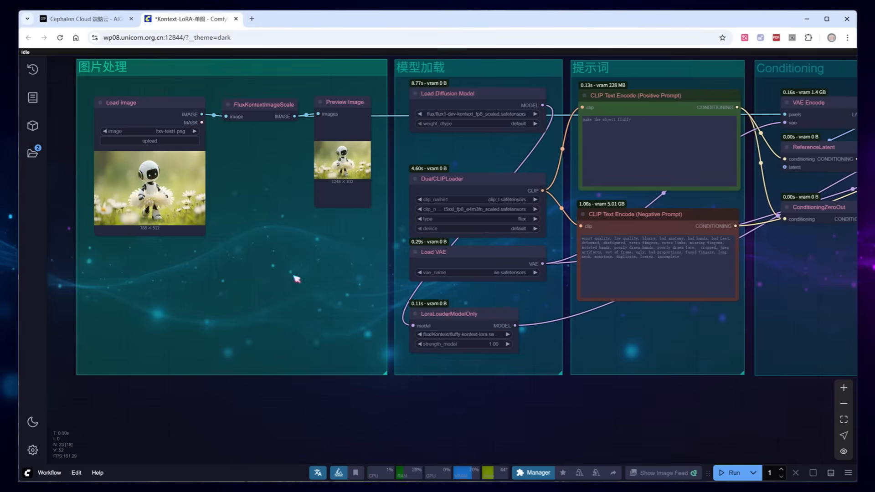
left_click_drag(751, 266, 744, 322)
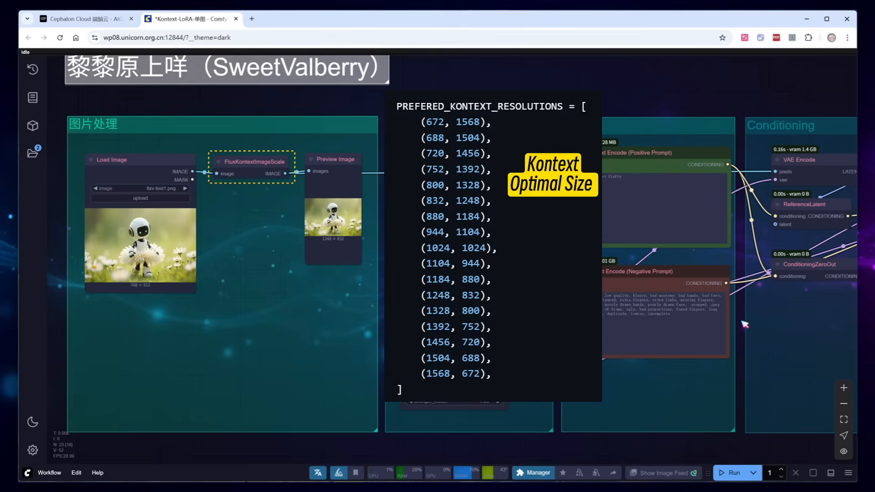
left_click(744, 324)
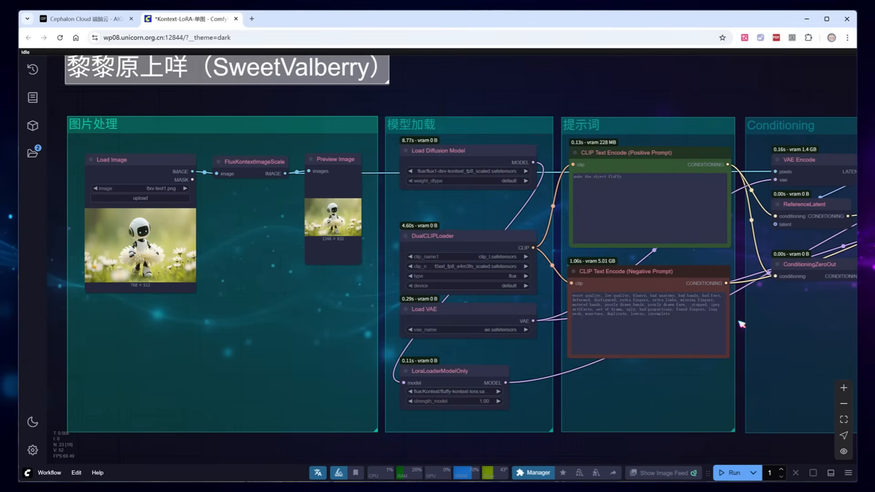
left_click_drag(740, 321, 698, 319)
- Add a Unet Loader (GGUF) node above the model-loading group
left_click(442, 152)
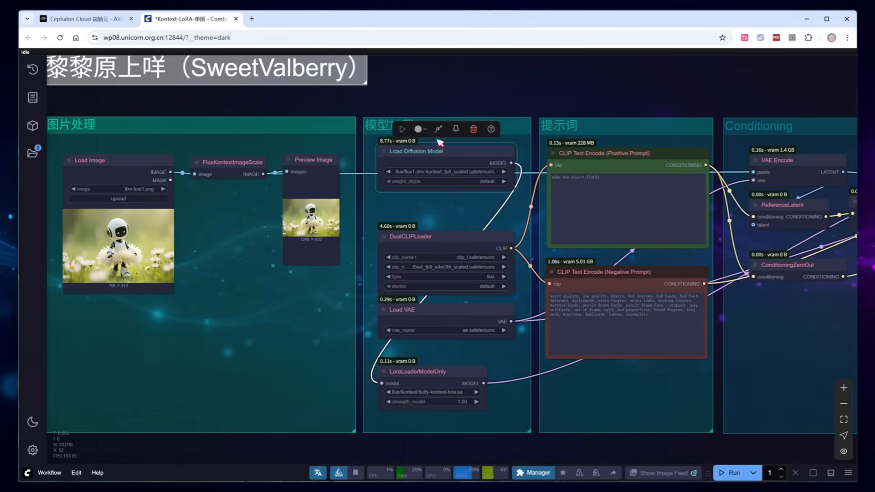
left_click(436, 87)
double_click(436, 87)
type("gguf")
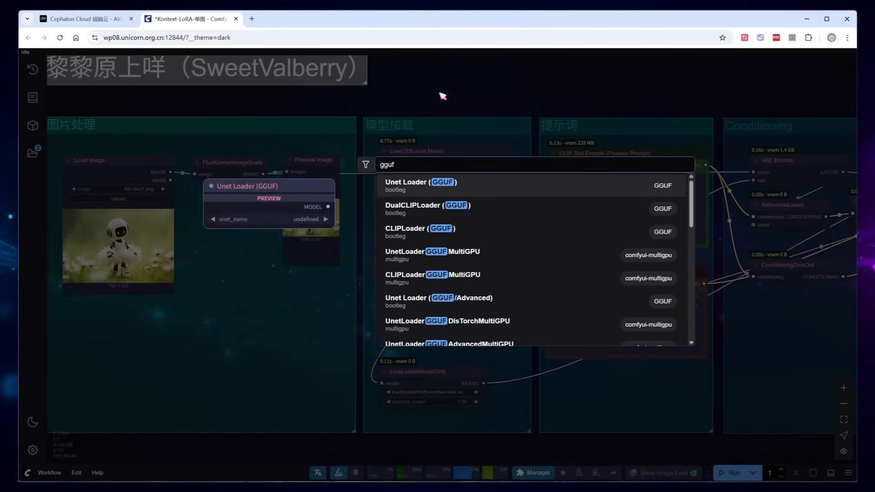
left_click(470, 194)
left_click_drag(452, 78, 421, 82)
scroll(448, 94, "up", 3)
- Set the Unet Loader (GGUF) model to flux1-kontext-dev-Q8_0.gguf, try out its model output, and delete the node
left_click(461, 105)
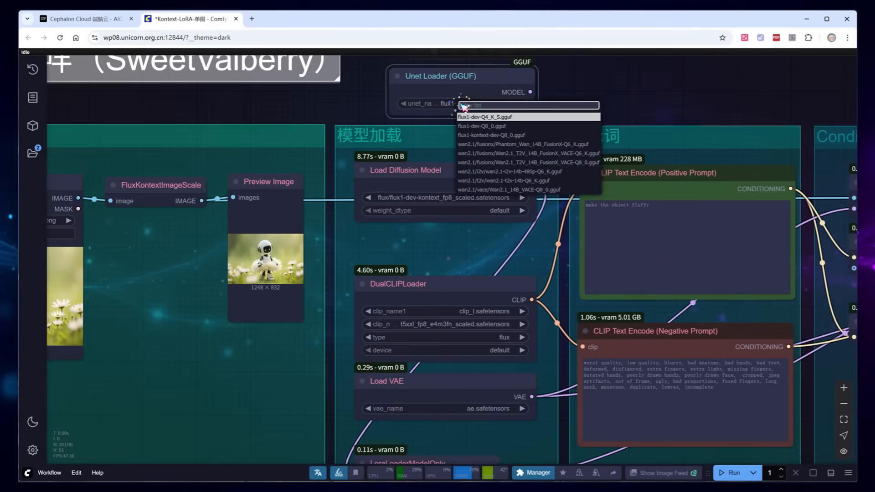
type("kon")
left_click(481, 120)
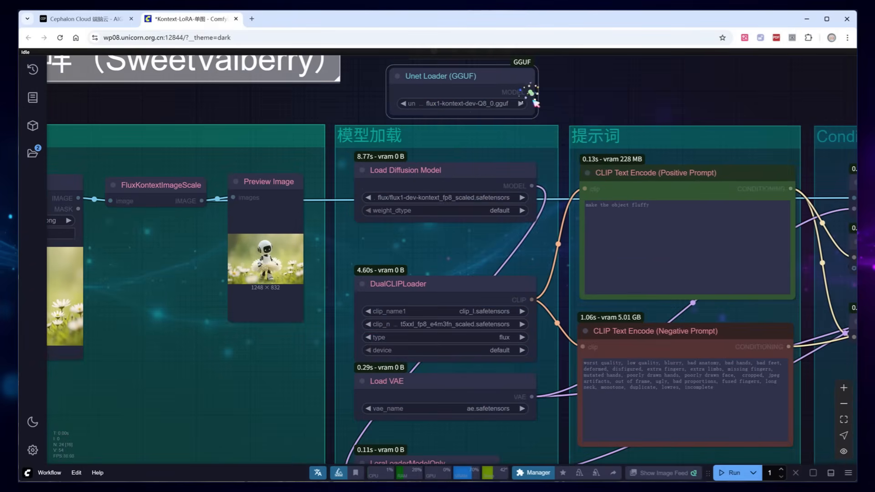
left_click_drag(530, 92, 565, 93)
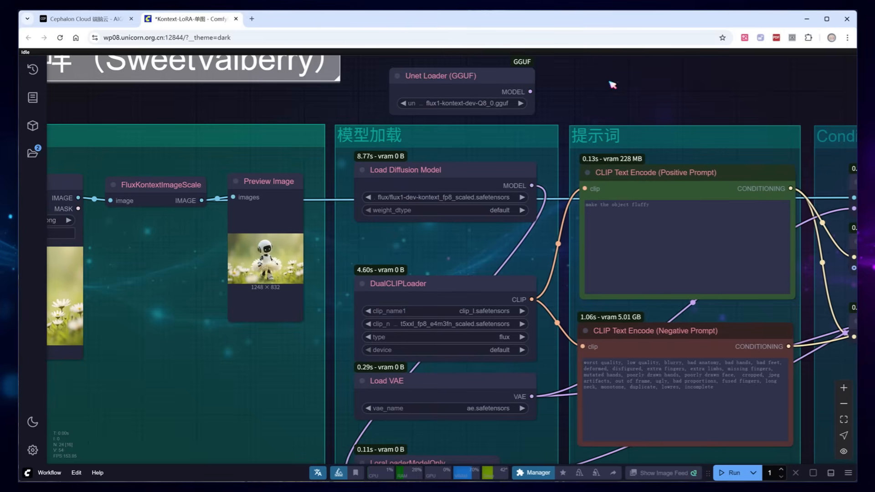
key("Delete")
- Examine the model-loading, prompt, conditioning and image-generation groups of the workflow in order
scroll(518, 107, "down", 1)
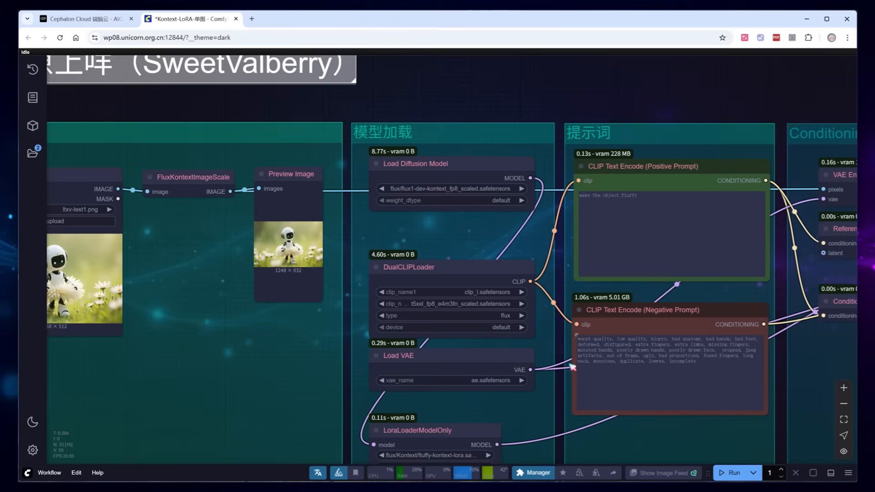
left_click_drag(567, 403, 585, 314)
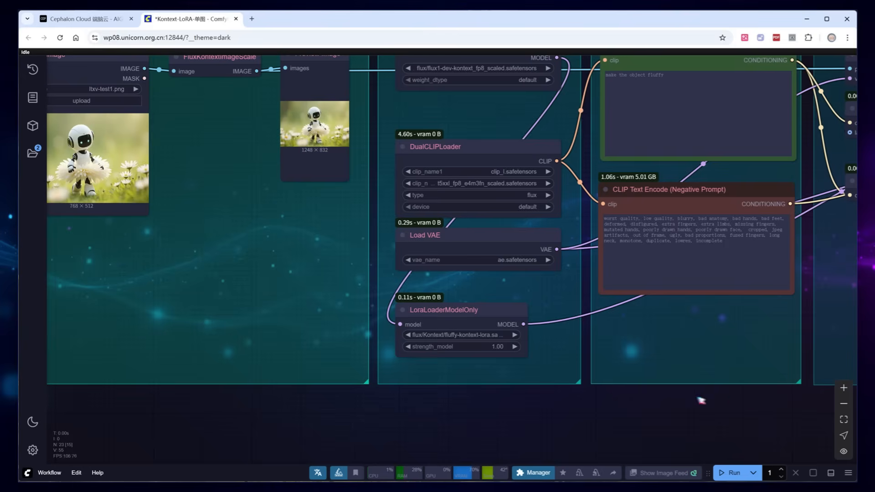
left_click_drag(813, 281, 621, 350)
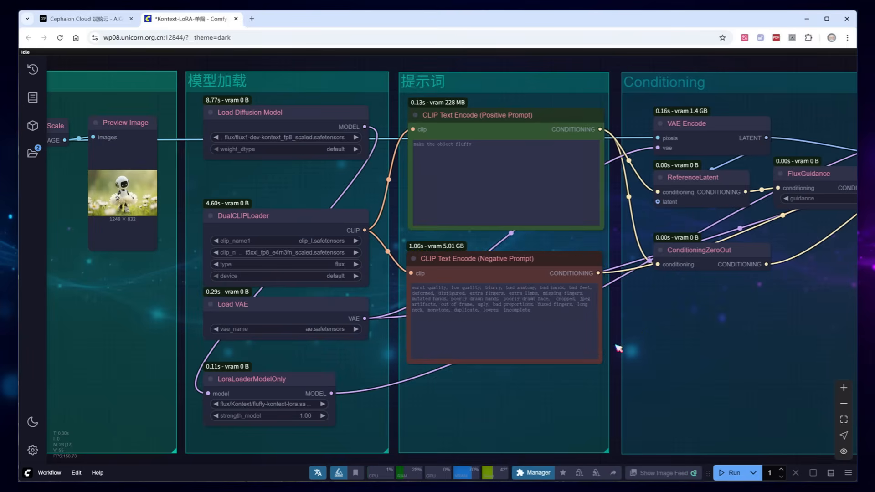
left_click_drag(787, 349, 448, 346)
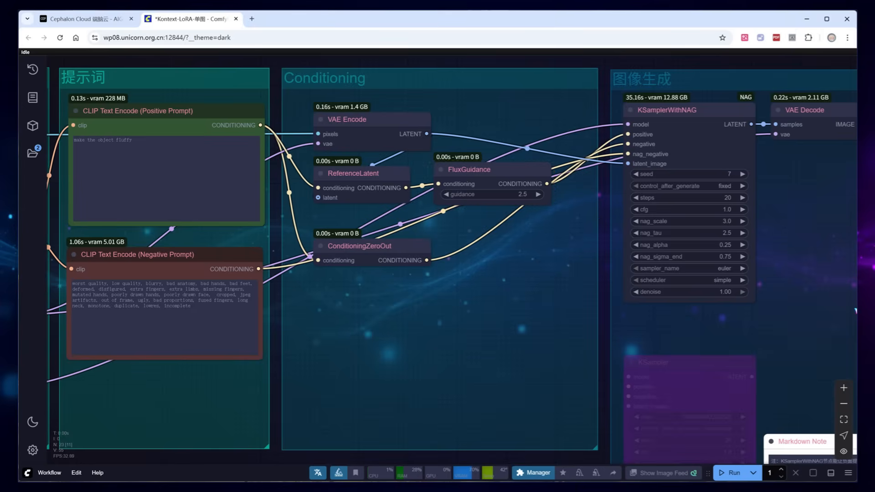
left_click_drag(855, 311, 624, 302)
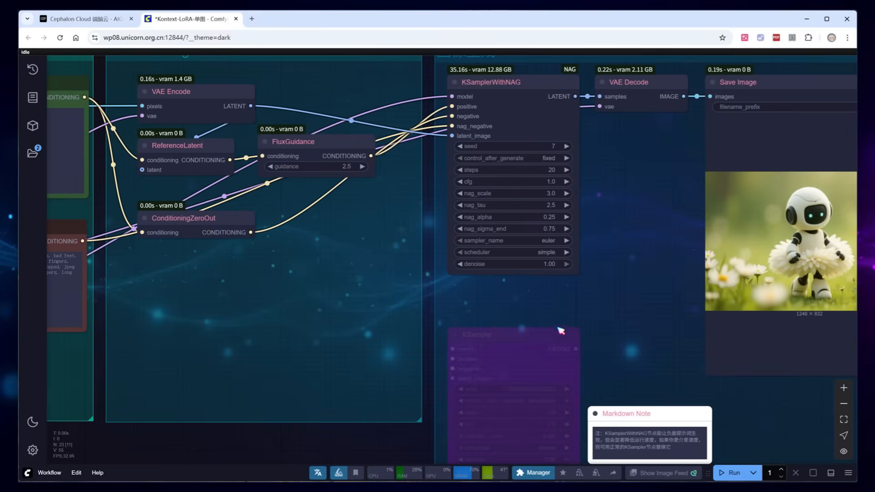
- Move the KSampler closer to KSamplerWithNAG and transfer the model, positive, negative, latent_image and VAE Decode connections to it
left_click_drag(538, 337, 539, 312)
left_click(606, 276)
left_click_drag(452, 97, 452, 333)
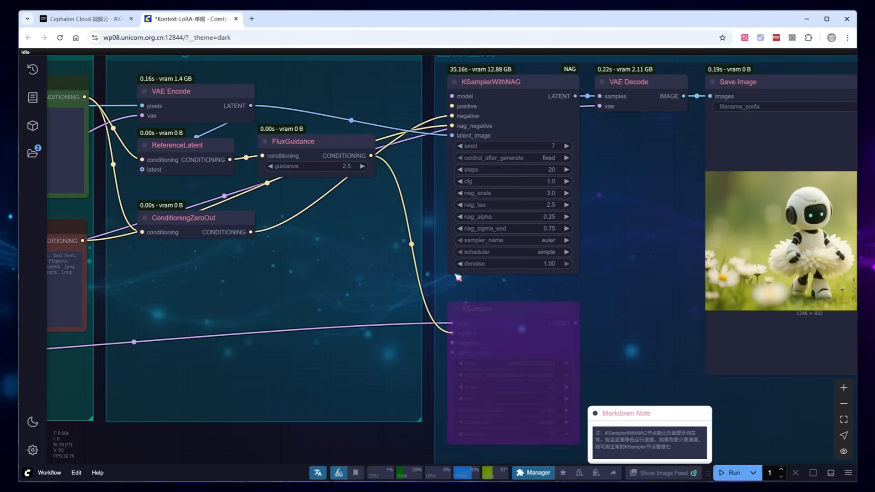
left_click_drag(452, 116, 452, 343)
left_click_drag(451, 136, 451, 352)
left_click_drag(575, 323, 600, 96)
- Enable the KSampler in place of KSamplerWithNAG, bypassing the latter, and run the workflow
left_click(523, 319)
key("ctrl+b")
left_click(521, 84)
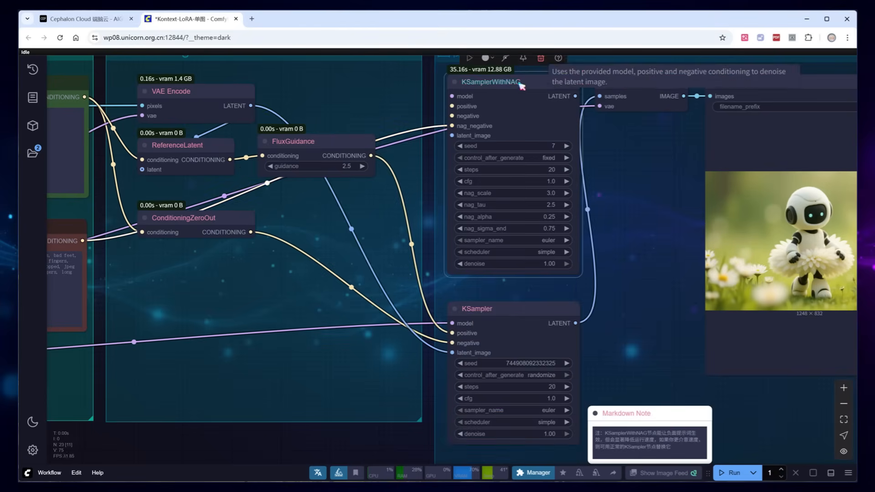
key("ctrl+b")
key("ctrl+Return")
- Move the Load Diffusion Model node down and add a Nunchaku FLUX DiT Loader above the model-loading group
scroll(326, 363, "down", 3)
left_click_drag(326, 363, 305, 330)
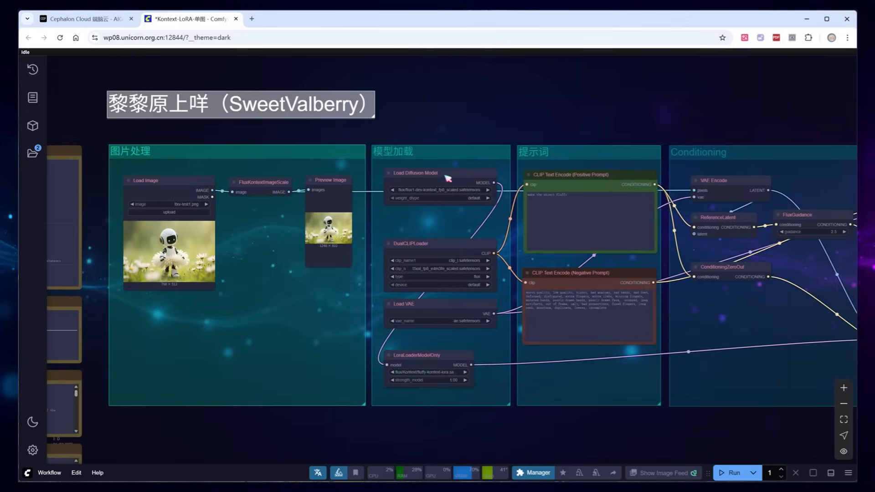
scroll(437, 124, "up", 3)
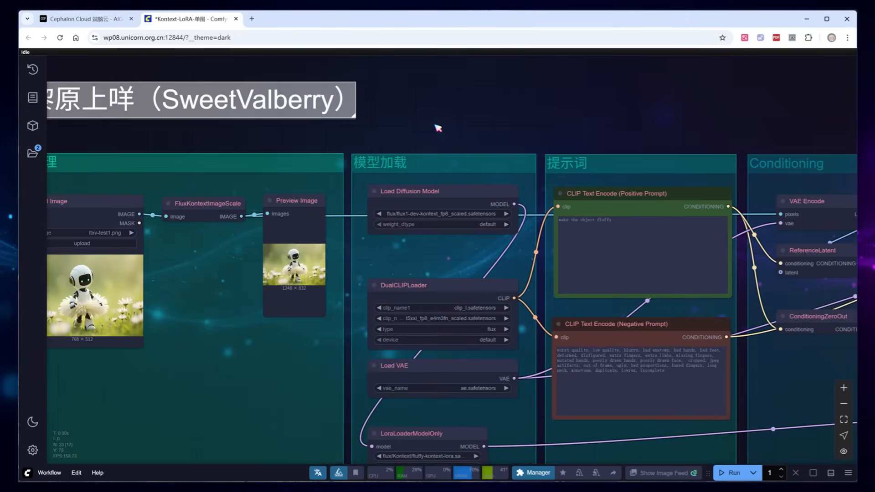
left_click_drag(450, 200, 455, 245)
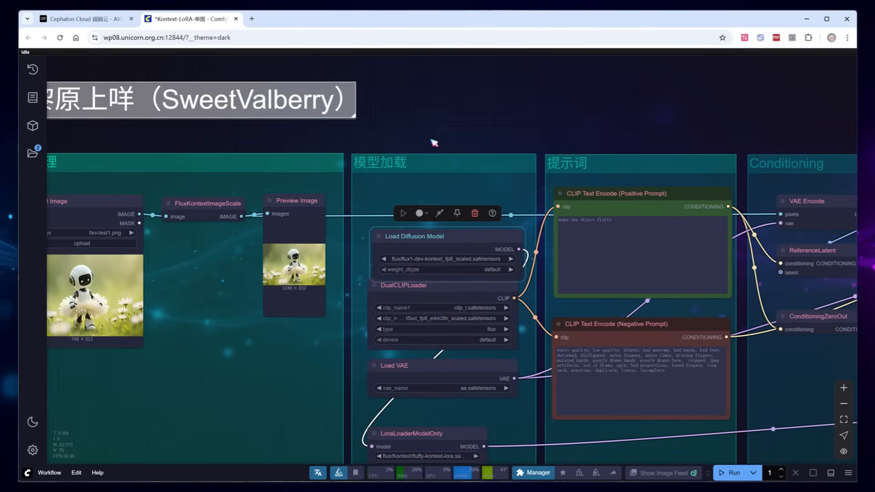
double_click(420, 113)
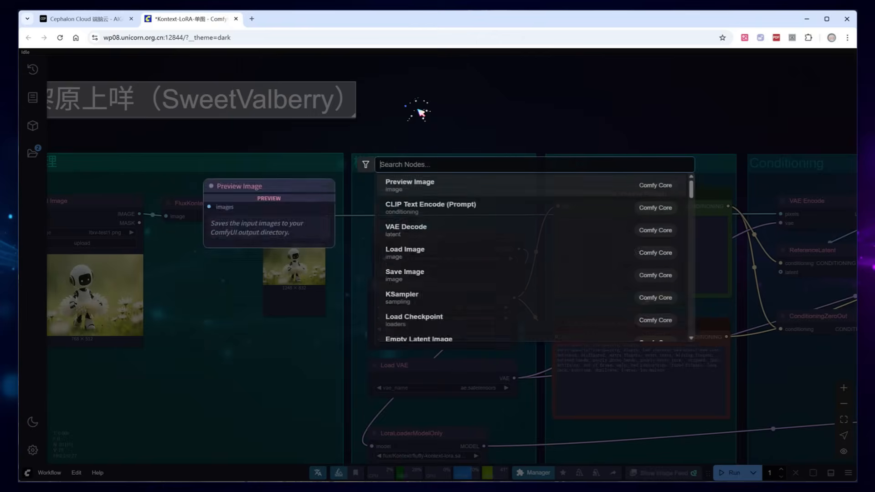
type("nunchak")
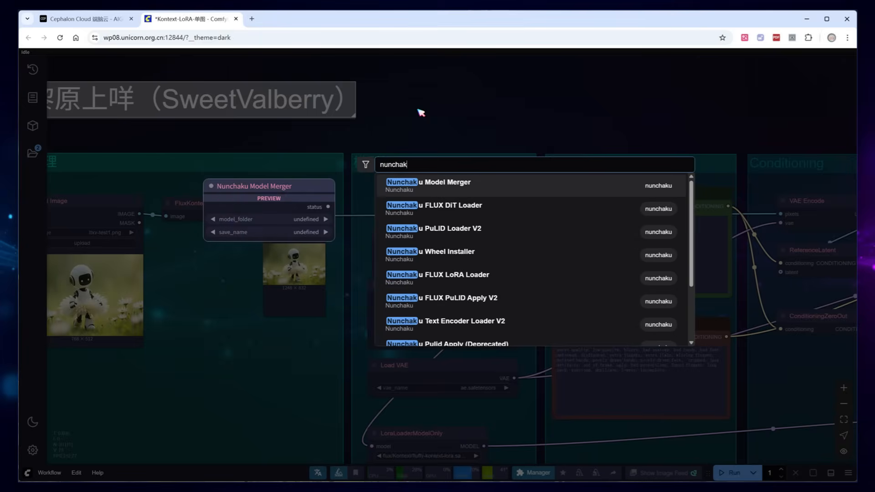
left_click(426, 208)
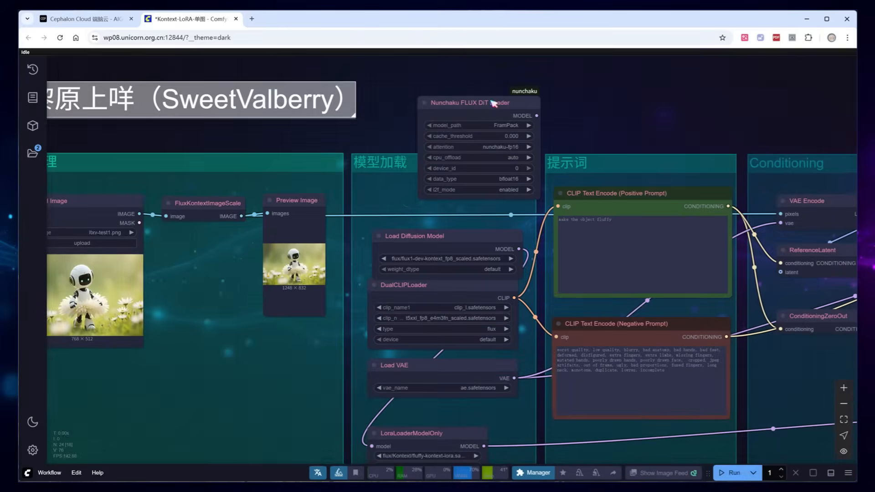
- Set the Nunchaku FLUX DiT Loader's model_path to nunchaku/svdq-int4_r32-flux.1-kontext-dev.safetensors
scroll(472, 130, "up", 3)
left_click(471, 130)
type("kon")
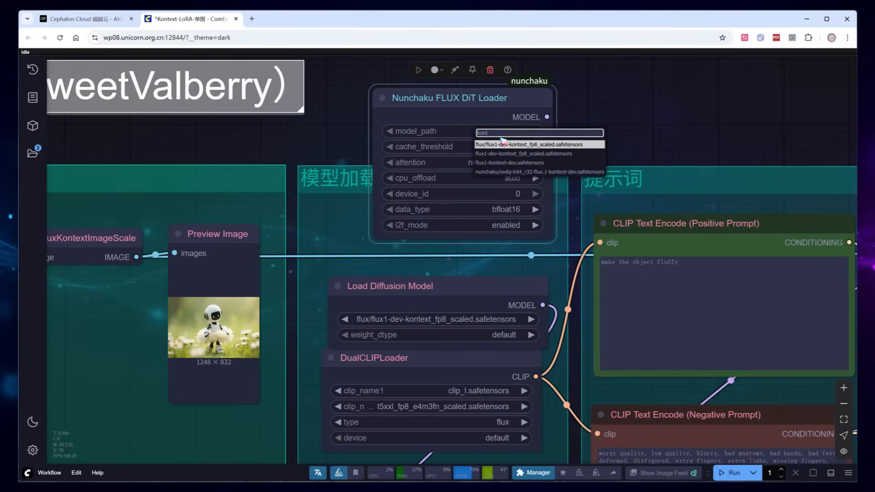
left_click(541, 172)
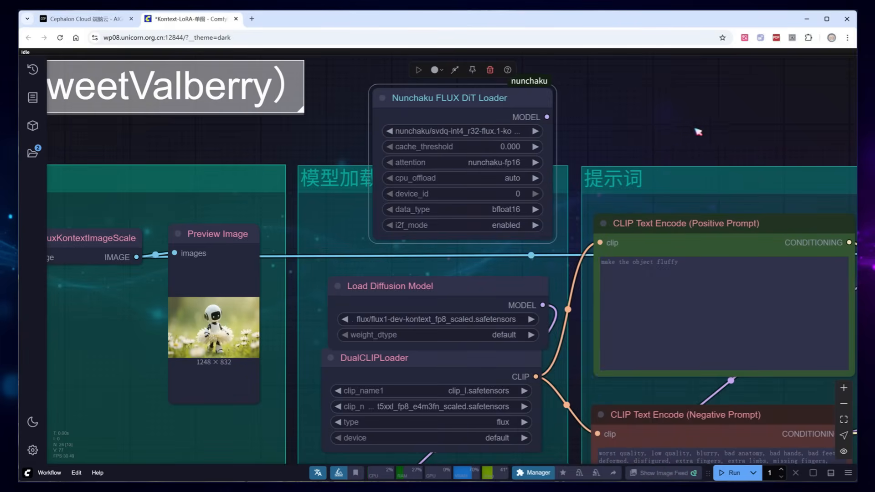
- Add a Nunchaku FLUX LoRA Loader beside the DiT loader and connect the DiT loader's model output to it
scroll(701, 126, "down", 1)
scroll(700, 125, "down", 2)
scroll(644, 78, "down", 1)
left_click(435, 409)
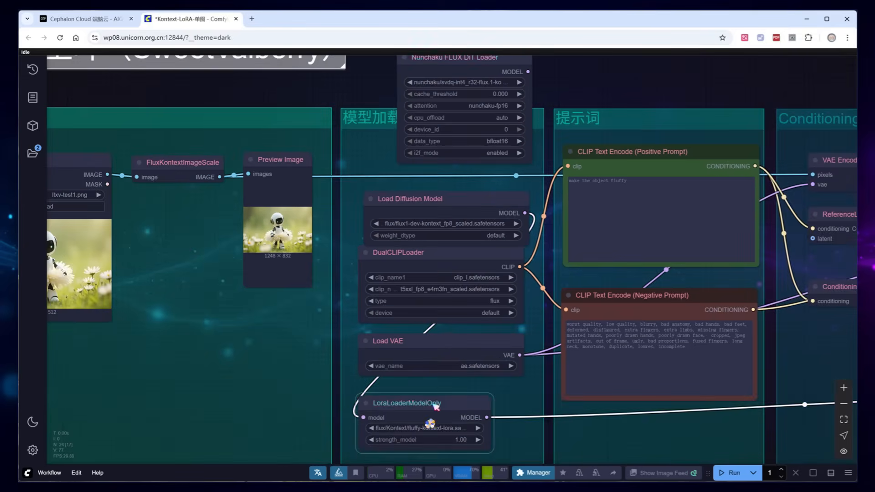
left_click_drag(599, 72, 553, 125)
double_click(538, 111)
type("nunchaku")
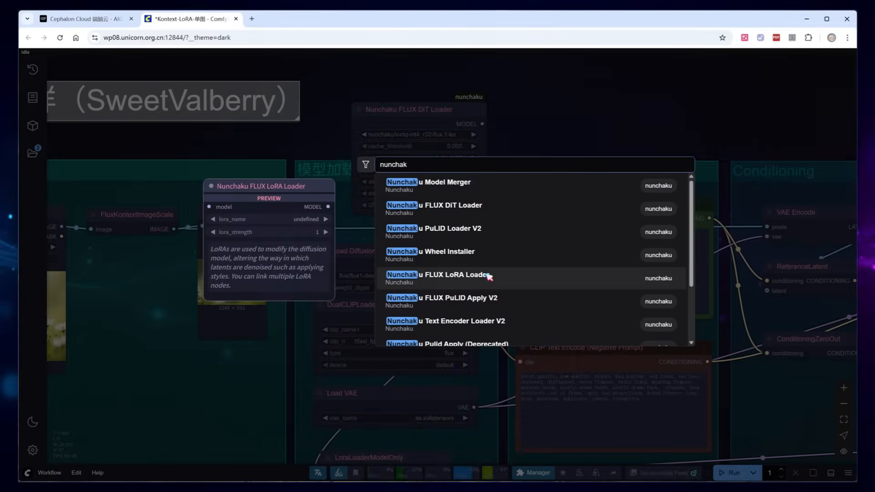
left_click(479, 274)
left_click_drag(482, 124, 541, 117)
- Connect the Nunchaku LoRA loader's model output to the KSampler and set its LoRA to flux/Kontext/fluffy-kontext-lora.safetensors
left_click_drag(733, 128, 320, 138)
scroll(320, 138, "down", 1)
left_click_drag(265, 126, 632, 424)
left_click(214, 136)
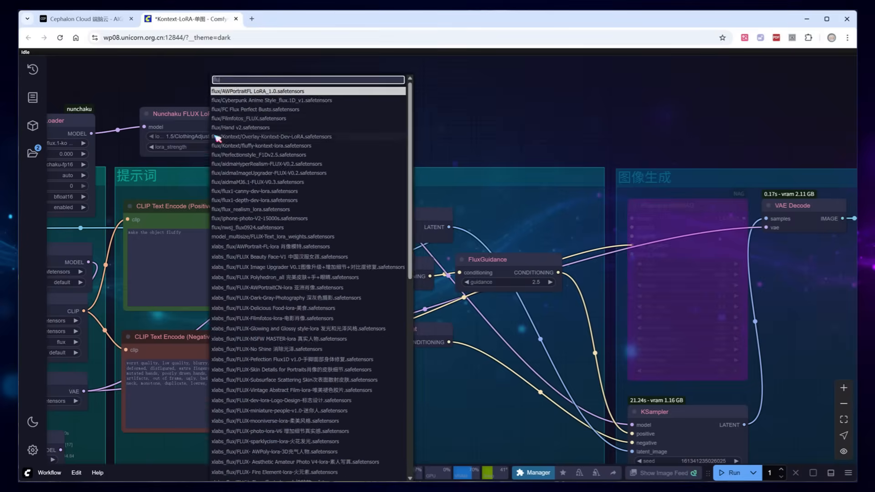
left_click(241, 148)
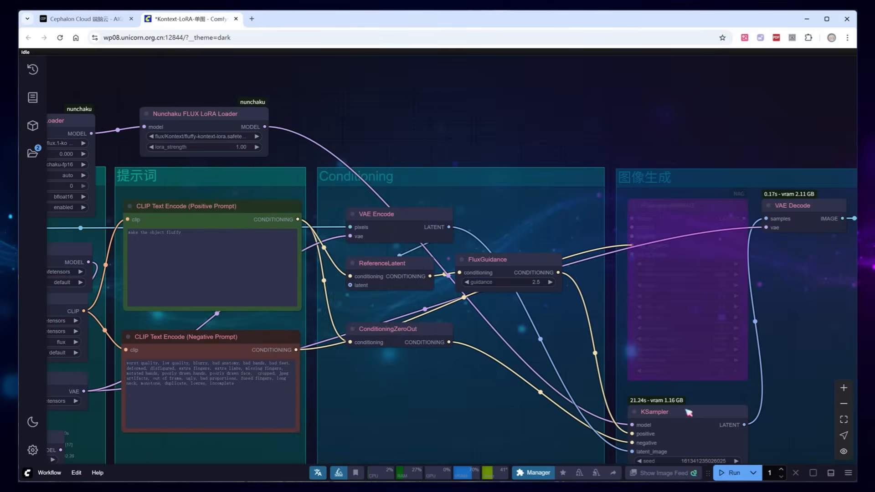
- Run the workflow with the Nunchaku model and LoRA loaders to generate the fluffy version of the robot image
left_click(733, 473)
scroll(528, 269, "down", 6)
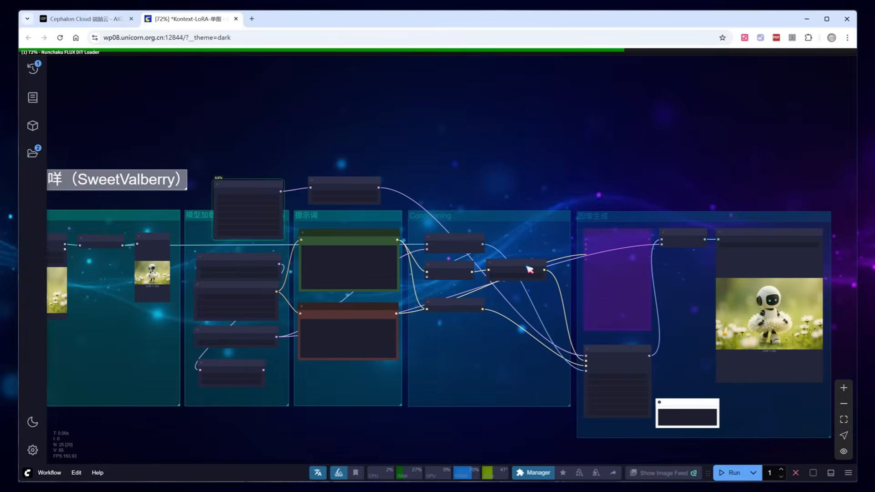
left_click_drag(496, 433, 432, 414)
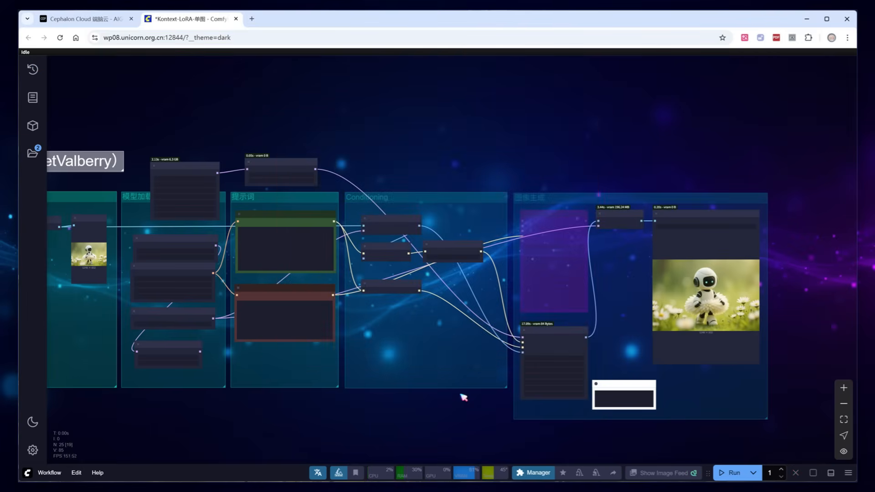
scroll(721, 383, "up", 4)
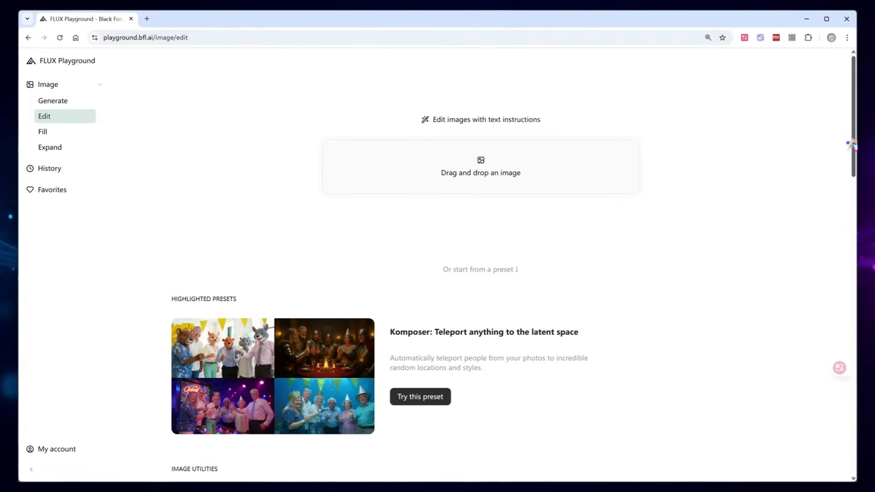
- In FLUX Playground, look through the image-editing presets down to the architecture and interior design section
left_click_drag(855, 147, 854, 457)
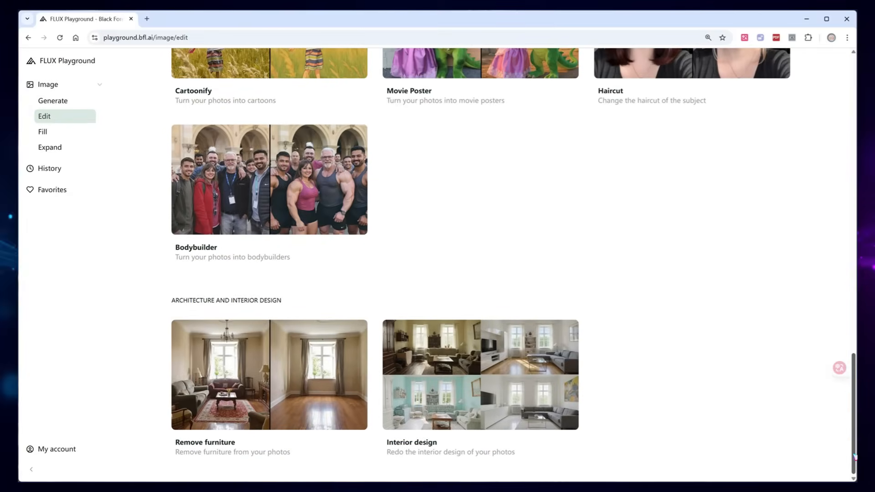
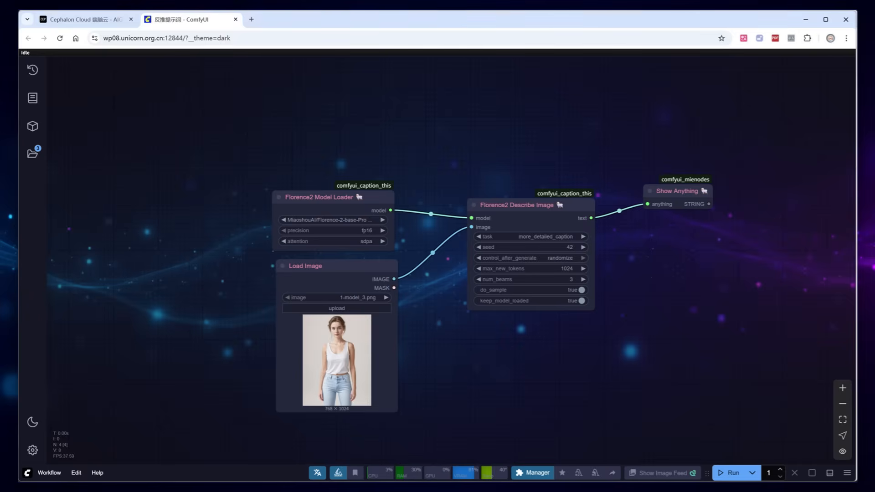
- In ComfyUI, load toy.jpg into the captioning workflow's Load Image node and generate its Florence2 description
left_click_drag(291, 450, 315, 350)
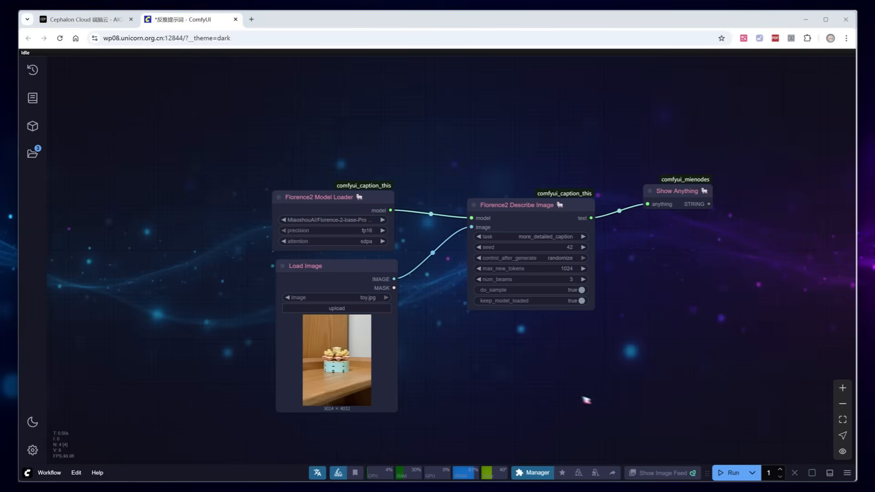
left_click(734, 473)
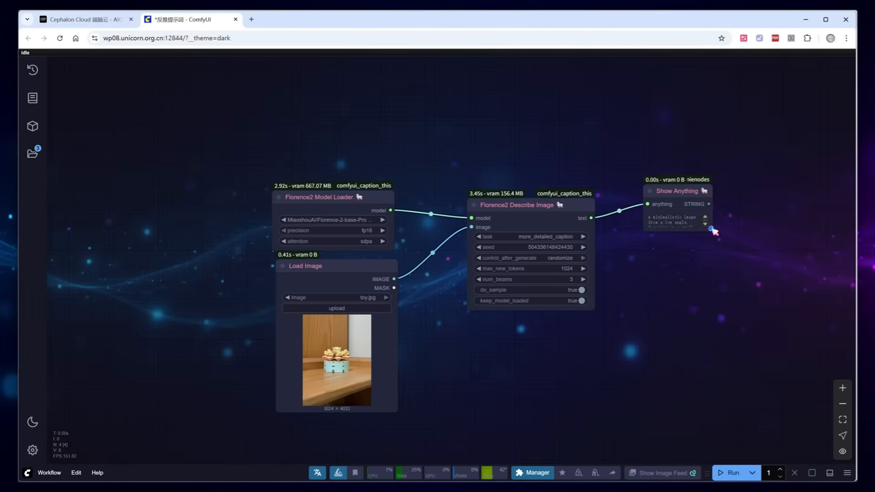
- Enlarge and reposition the Show Anything node so the whole generated description is readable
left_click_drag(711, 227, 799, 287)
left_click_drag(736, 192, 716, 206)
scroll(699, 357, "up", 3)
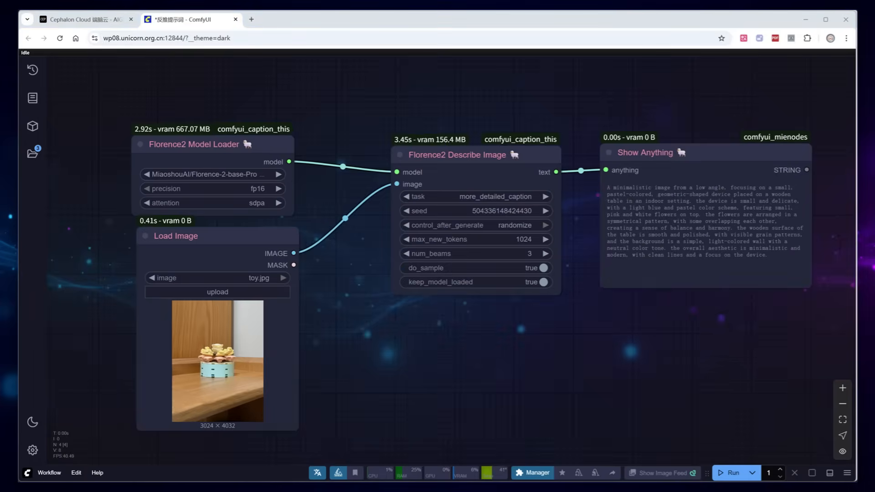
- In Notepad, enter the product-photo prompt-engineer instruction with the headings "Image description:" and "Edit instruction:"
key("alt+Tab")
type("You are a creative prompt engineer. Your mission is to analyze the provided image and generate a distinct image transformation instruction. Turn this image into the style of a professional product photo. Describe a scene that could show a different aspect of the item in a highly professional catalog, including possible light settings, camera angles, zoom levels, or a scenario where the item is being used. Output only the transformation instruction, without any explanations, numbering, or extra text.  Image description:  Edit instruction:")
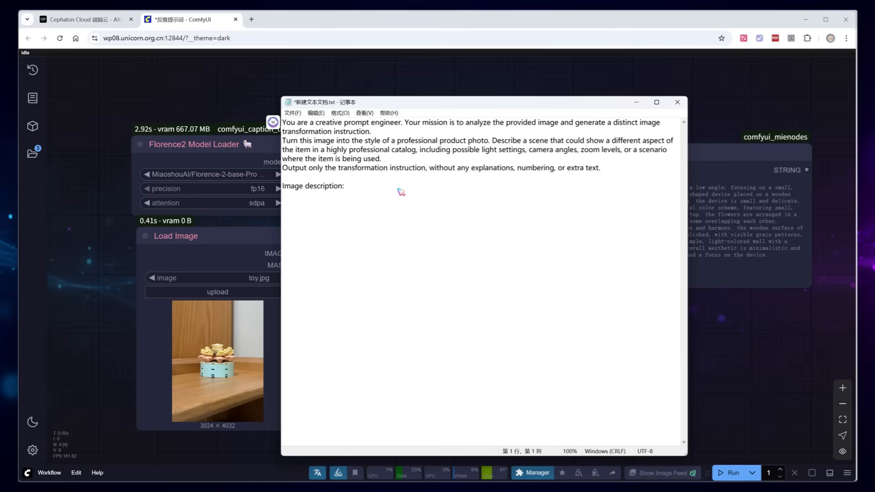
- Copy the full description from the Show Anything node and paste it under "Image description:" in Notepad
key("alt+Tab")
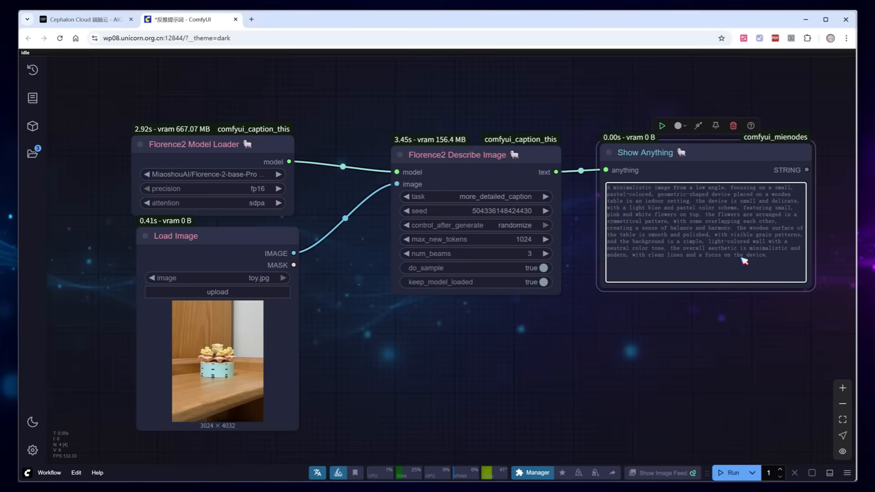
left_click(744, 261)
key("ctrl+a")
key("ctrl+c")
key("alt+Tab")
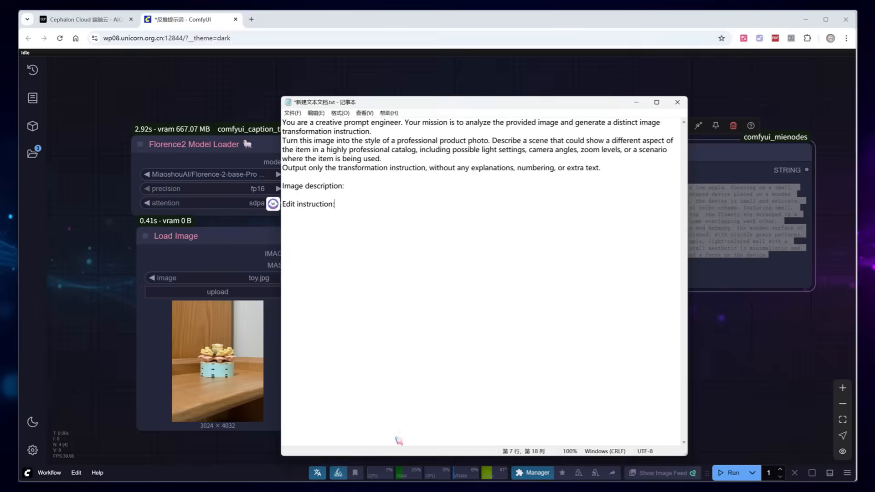
left_click(357, 188)
key("Return")
key("ctrl+v")
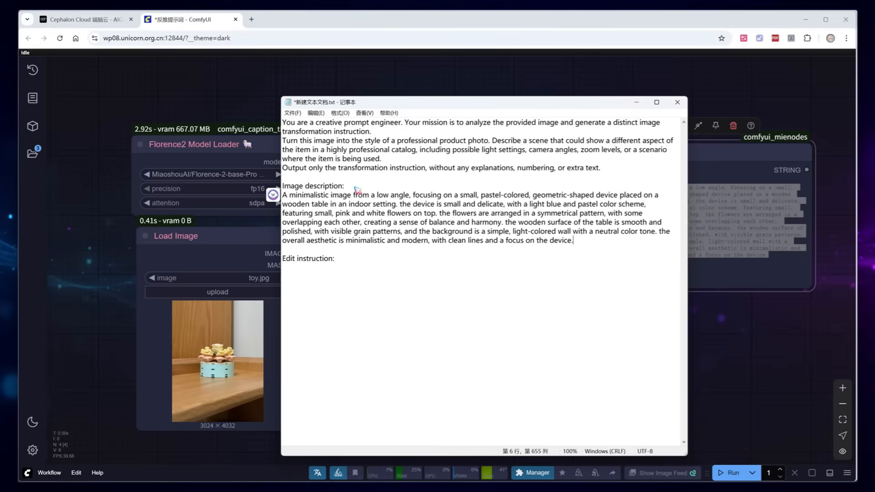
- Add "place it in kid's room" under "Edit instruction:"
left_click(349, 261)
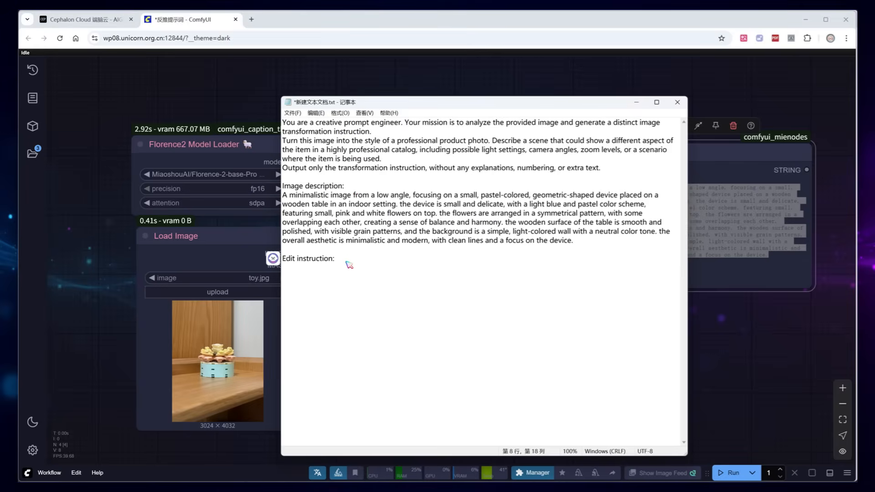
key("Return")
type("place it in kid's room")
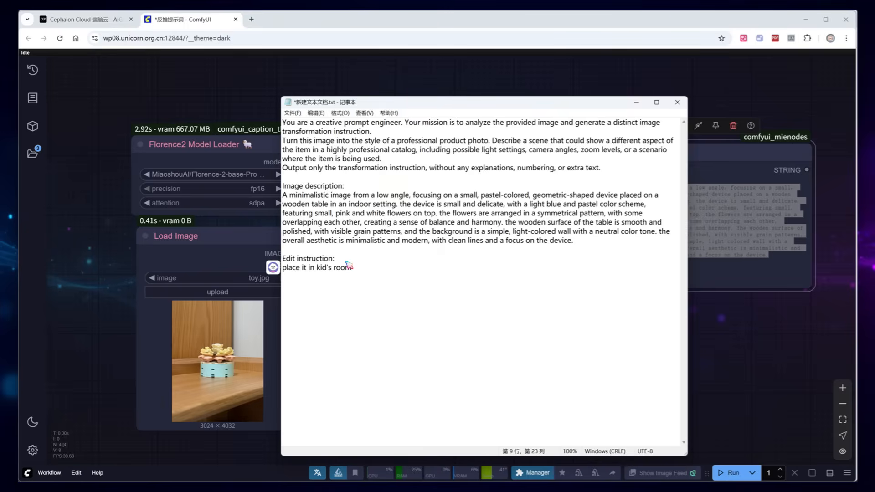
- Copy the entire Notepad text and submit it as a message to GitHub Copilot
key("ctrl+a")
key("ctrl+c")
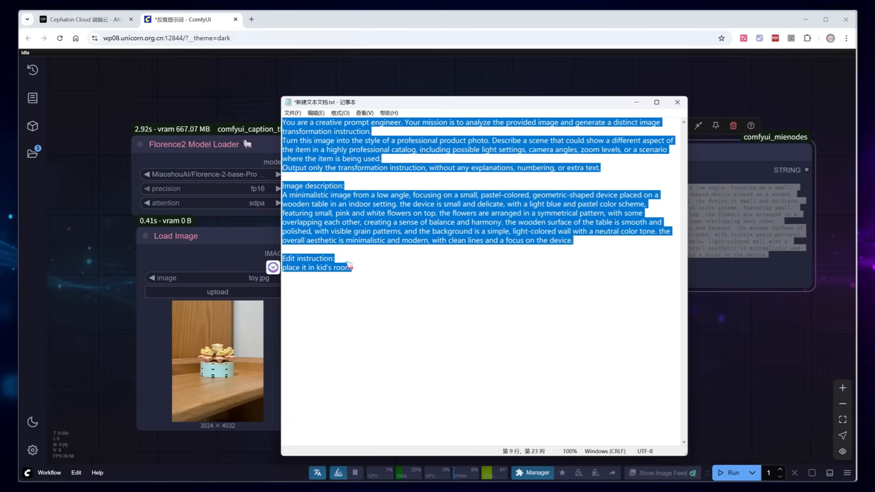
key("alt+Tab")
left_click(342, 250)
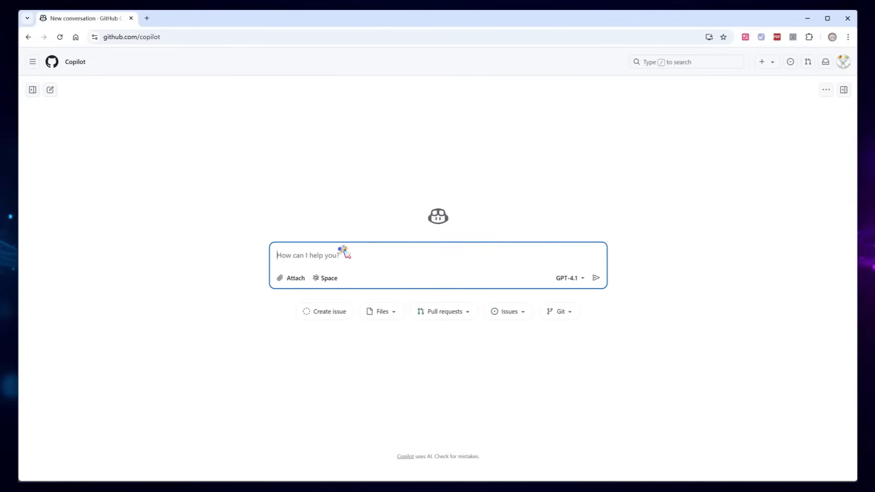
key("ctrl+v")
key("Return")
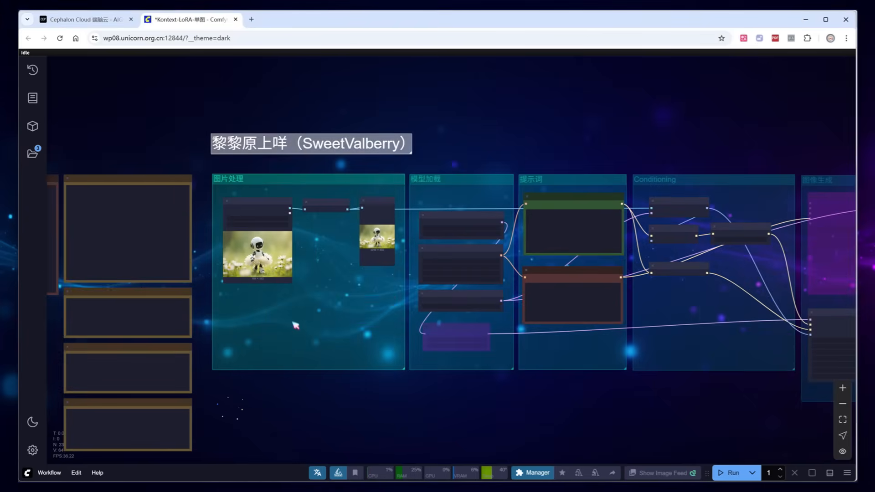
- In the ComfyUI Kontext-LoRA workflow, set the Load Image node's image to toy.jpg
scroll(253, 241, "up", 7)
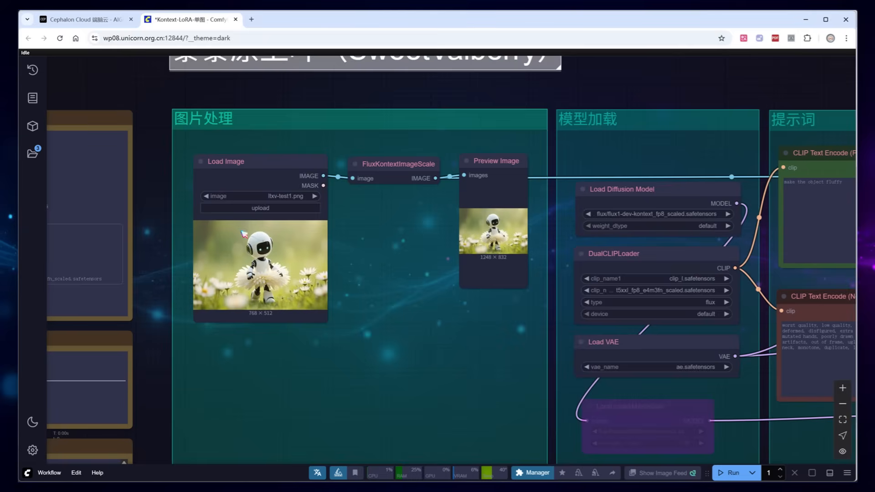
left_click(264, 196)
left_click(279, 394)
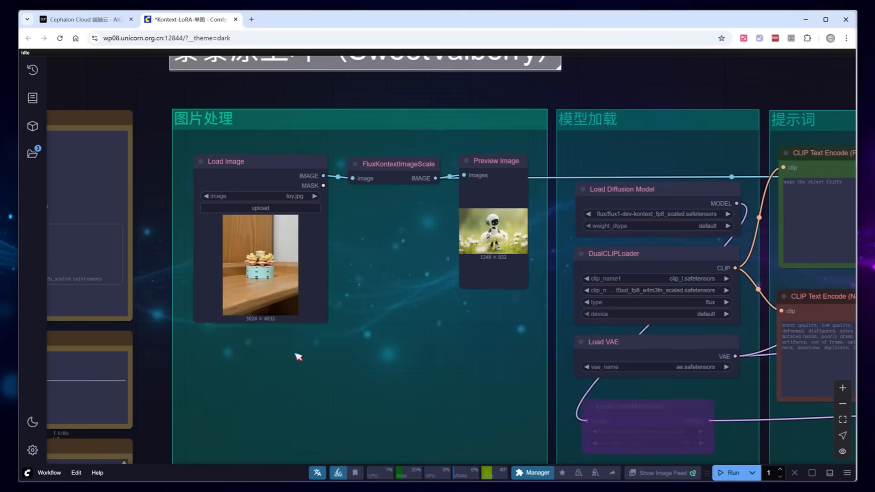
- Replace the positive prompt with Copilot's kid's-room instruction, generate the toy image and inspect it in the Save Image node
scroll(298, 354, "down", 3)
left_click_drag(734, 144, 441, 115)
left_click(427, 205)
key("ctrl+a")
key("ctrl+v")
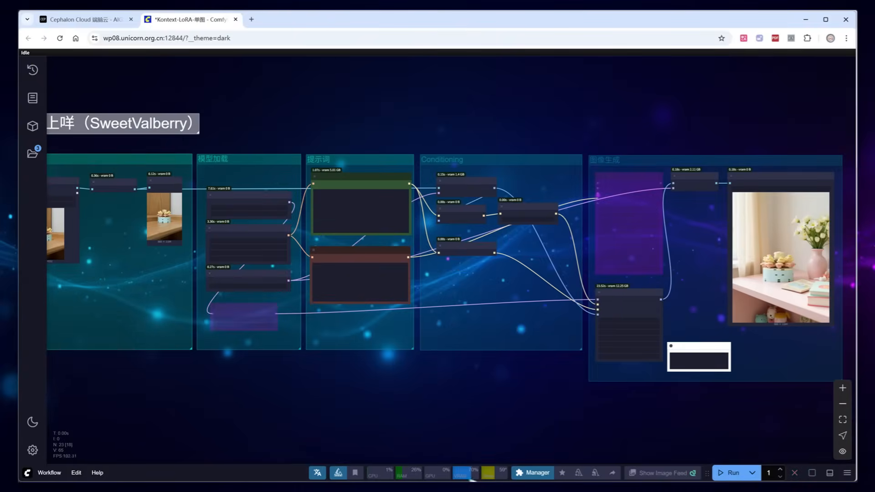
left_click_drag(698, 420, 549, 414)
scroll(663, 237, "up", 3)
scroll(657, 273, "up", 6)
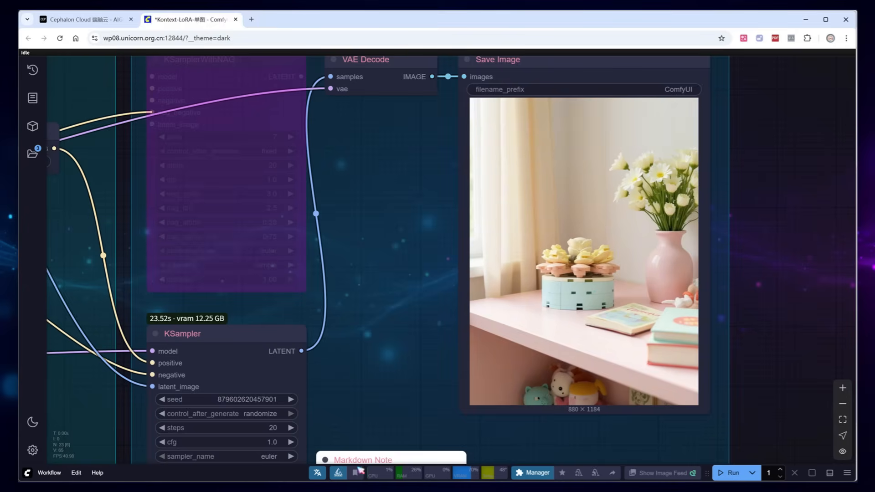
- In Notepad, add "在飞机上" under "编辑指令:" and submit the complete Chinese instruction text to GitHub Copilot
key("alt+Tab")
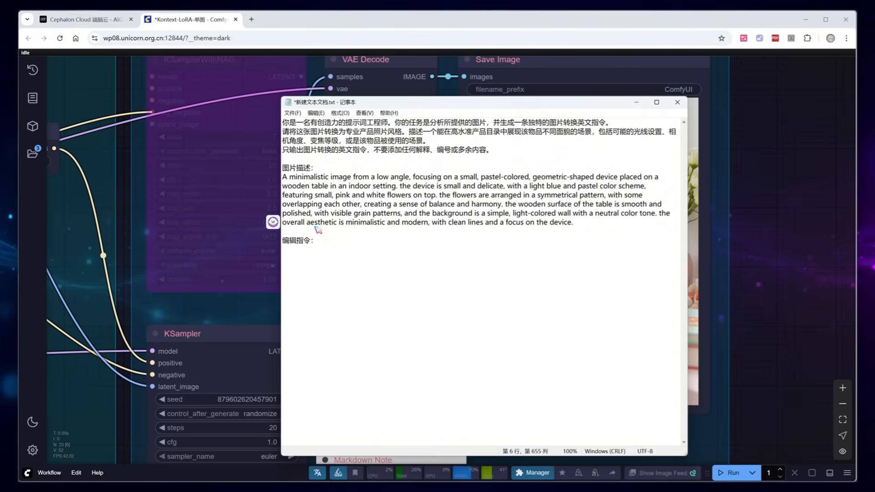
left_click(314, 253)
key("Return")
type("d")
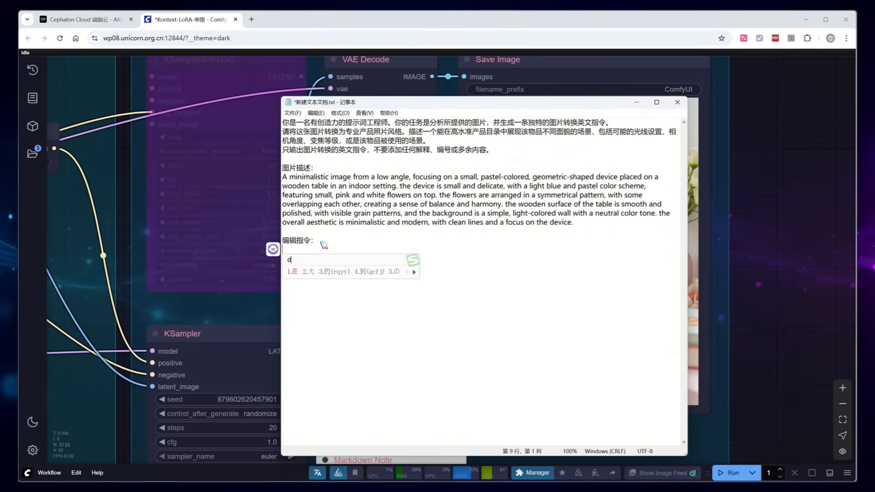
type("在飞机上")
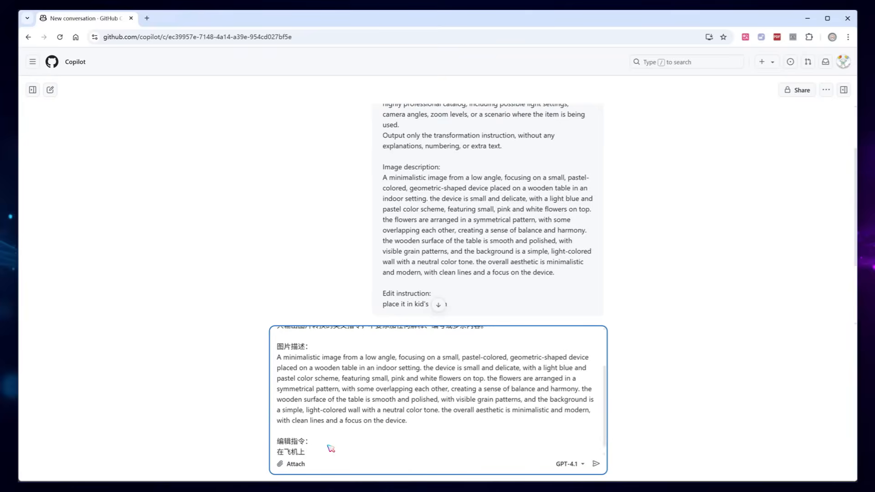
key("Return")
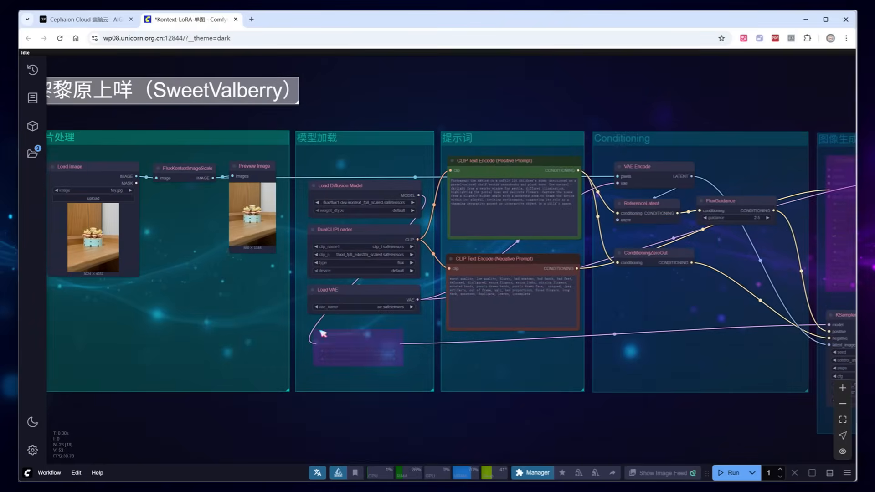
- In ComfyUI, replace the positive prompt with Copilot's airplane-scene instruction and run the workflow
scroll(546, 220, "up", 2)
left_click(565, 218)
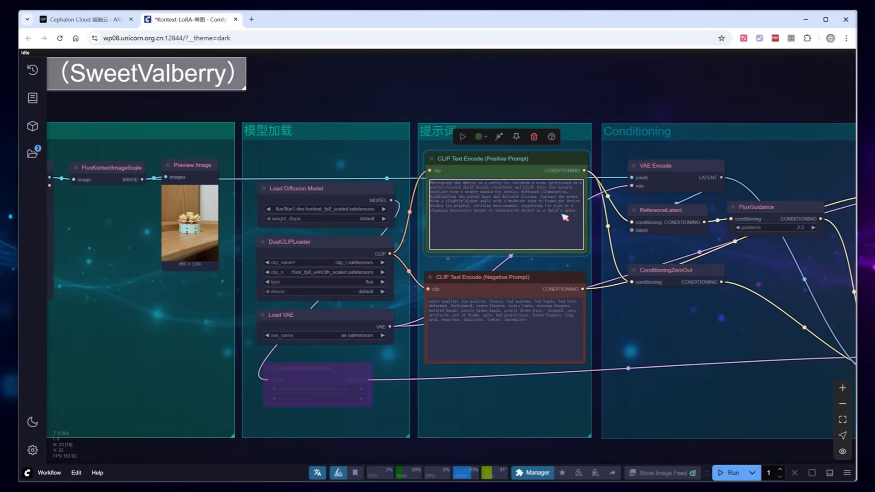
key("ctrl+Return")
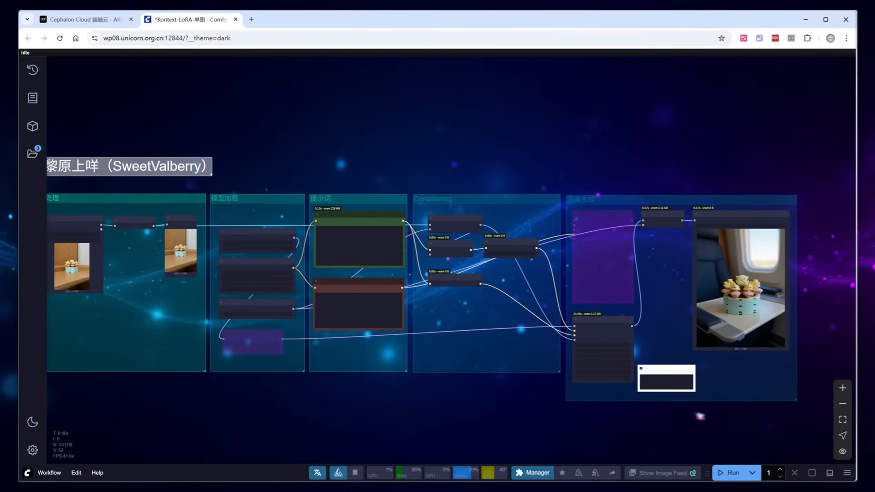
scroll(811, 328, "up", 5)
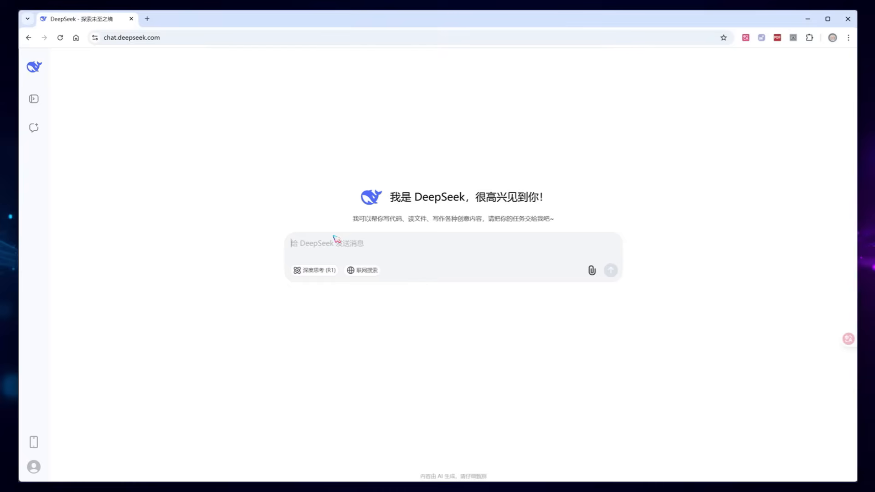
- In DeepSeek, send the question "你是什么模型"
type("你是什么模型")
key("Return")
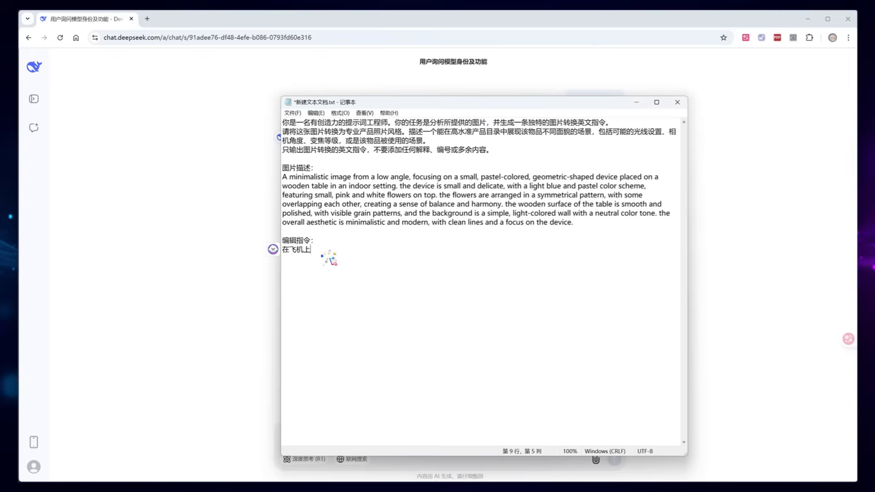
- In Notepad, replace "飞机上" with "超市里" in the edit instruction and send the full text to DeepSeek
left_click_drag(325, 256, 291, 249)
type("超市里")
key("ctrl+a")
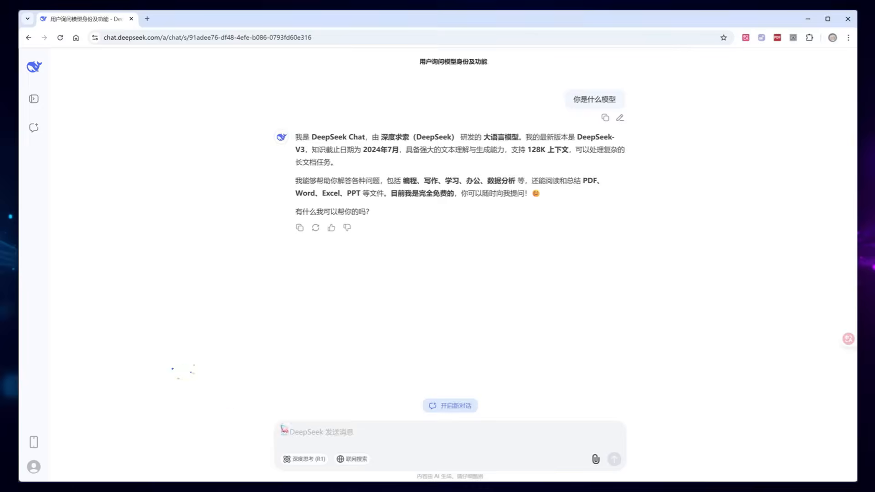
key("Return")
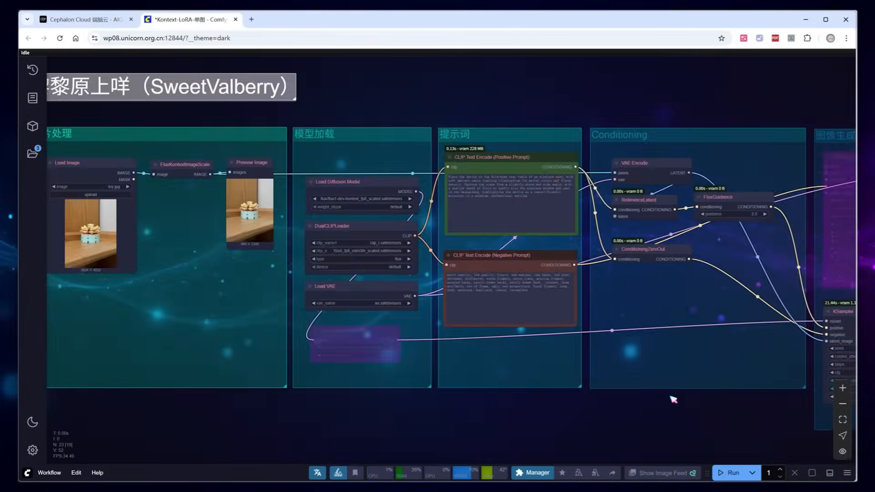
- In ComfyUI, run the workflow with DeepSeek's supermarket-scene instruction as the positive prompt and inspect the saved image
scroll(674, 401, "up", 5)
left_click(732, 473)
scroll(505, 337, "down", 7)
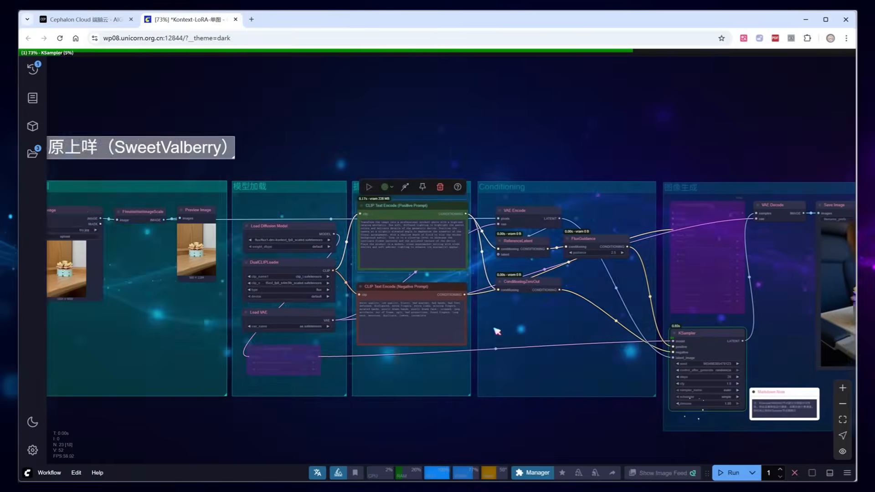
left_click_drag(496, 332, 393, 308)
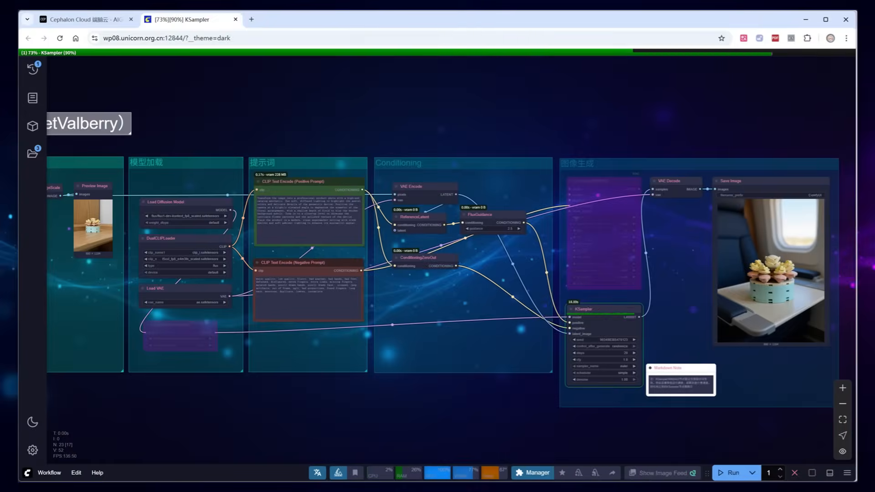
scroll(842, 287, "up", 10)
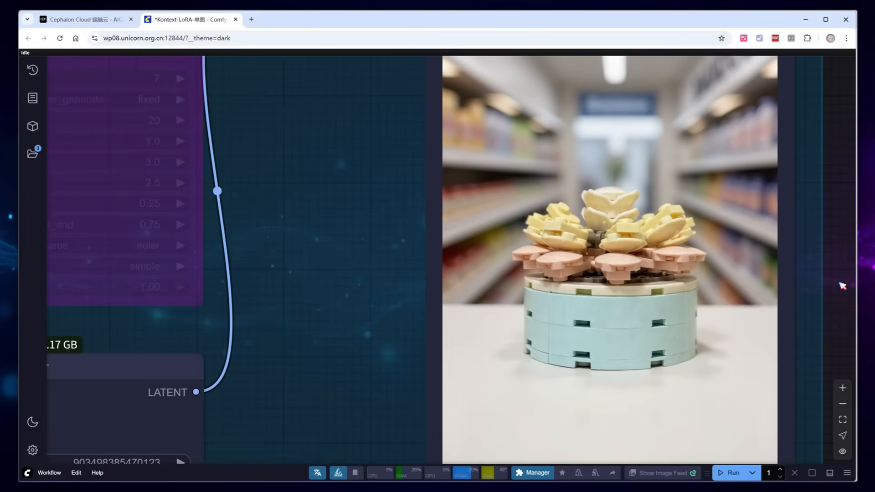
scroll(843, 286, "down", 10)
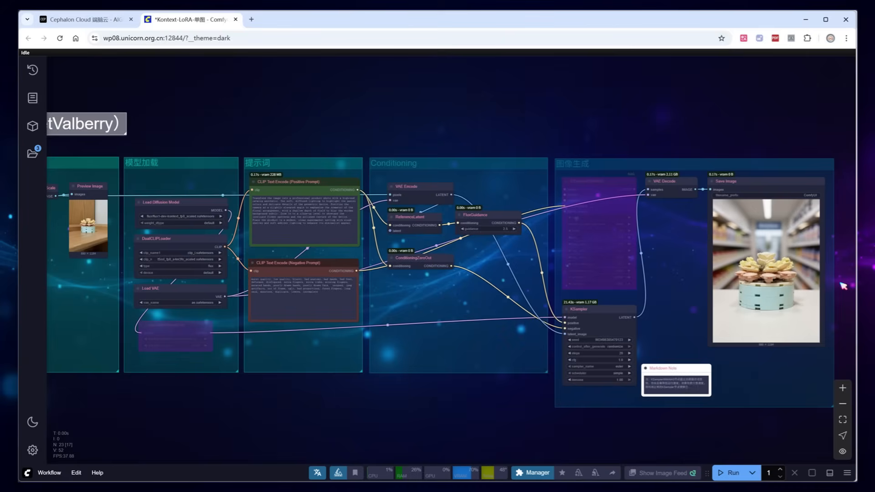
- Examine the workflow's node groups and the output in the Save Image node
left_click_drag(180, 422, 387, 389)
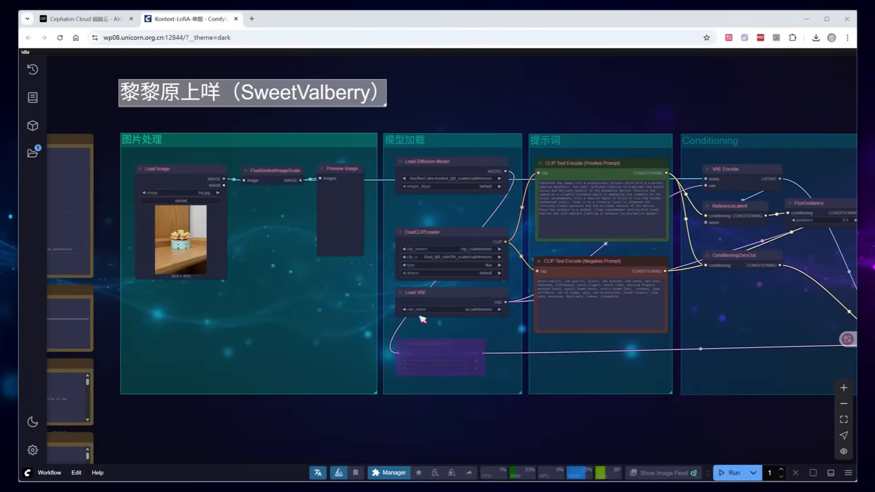
left_click_drag(416, 404, 421, 317)
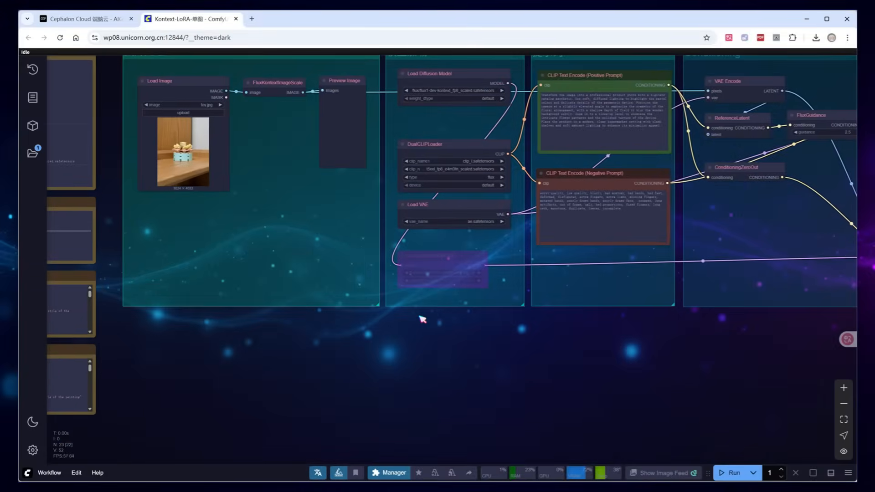
scroll(416, 364, "up", 2)
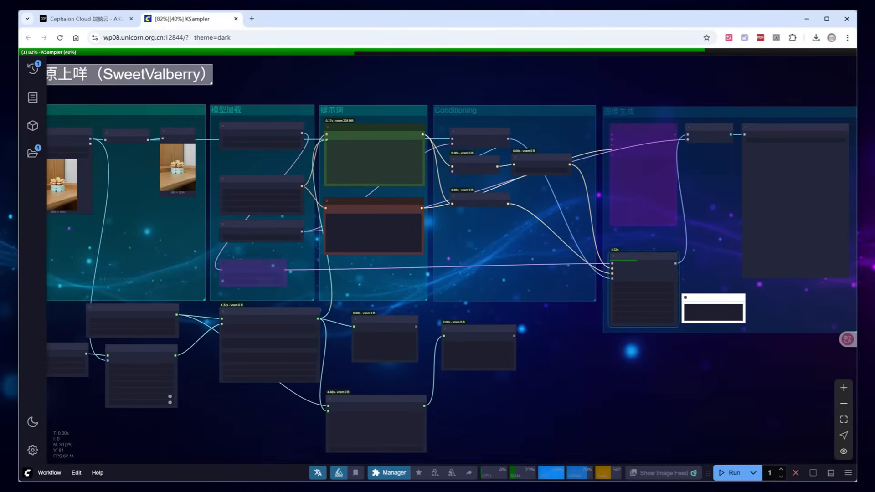
left_click_drag(715, 209, 544, 212)
scroll(645, 206, "up", 13)
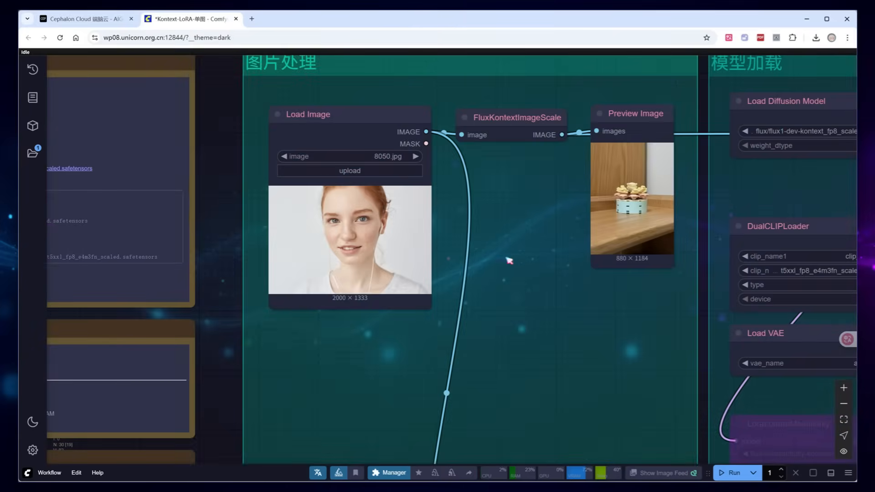
- Clear the Kontext Prompt Generator's edit instruction, use the Skin Spot Removal preset, run the workflow on the red-haired woman's portrait and inspect the result
scroll(549, 257, "up", 9)
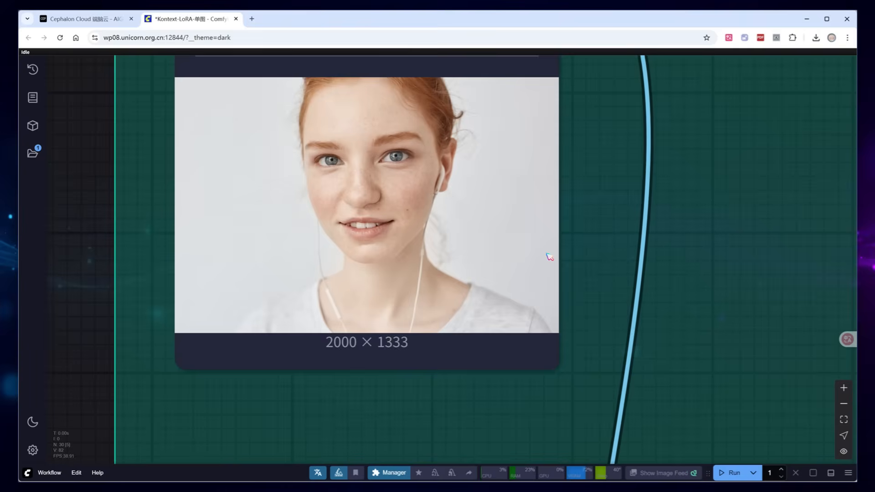
scroll(549, 257, "down", 7)
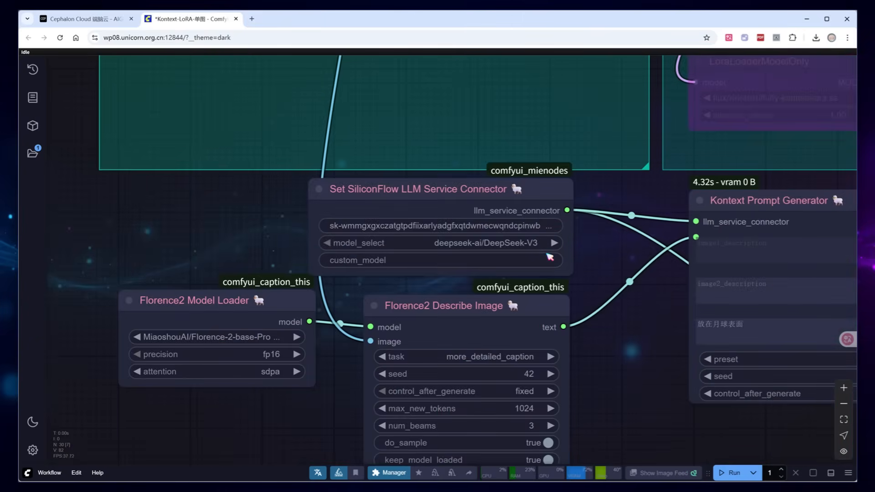
left_click_drag(550, 257, 185, 153)
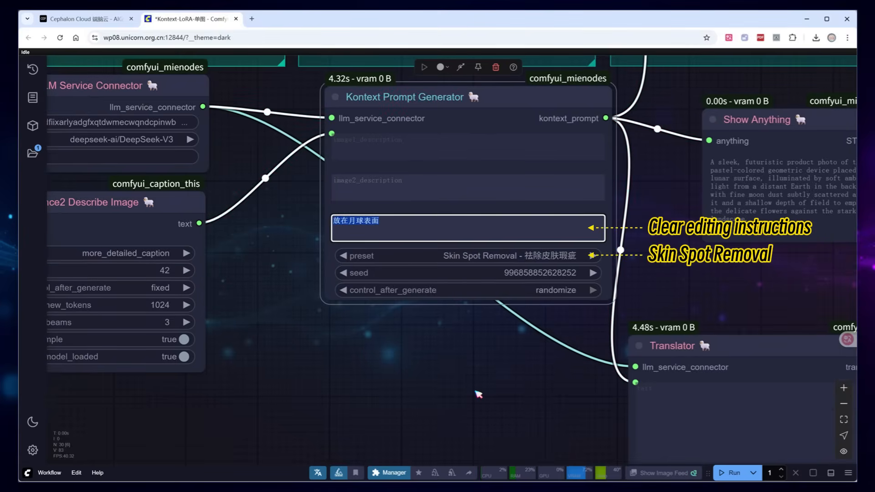
left_click(474, 461)
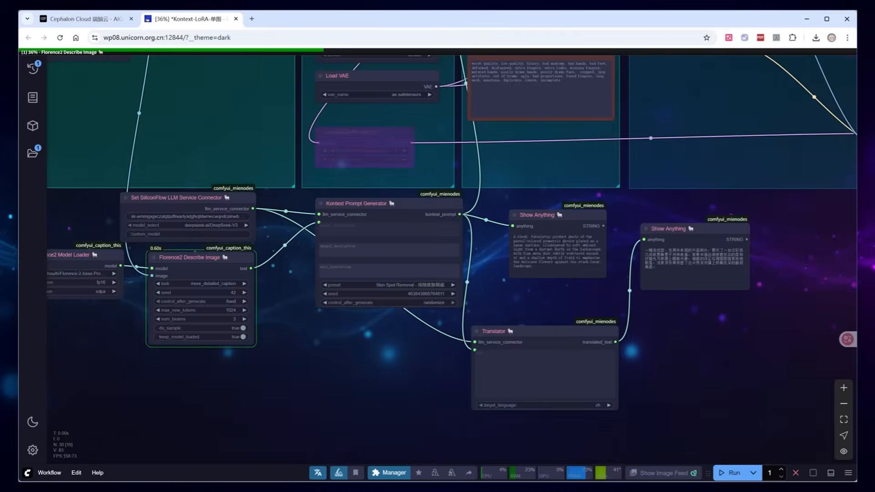
scroll(718, 229, "down", 5)
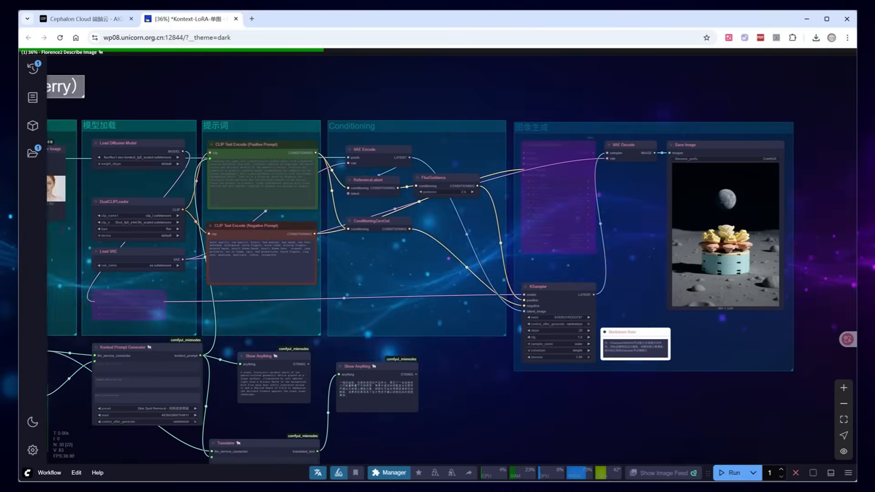
scroll(718, 229, "up", 10)
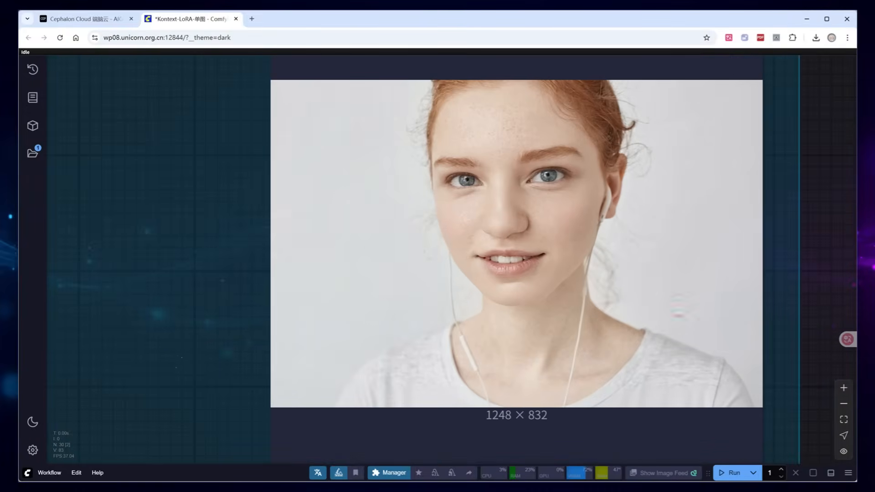
- Load 2149383480.jpg as the input image, run the skin spot removal workflow and inspect the saved face image
scroll(547, 415, "down", 10)
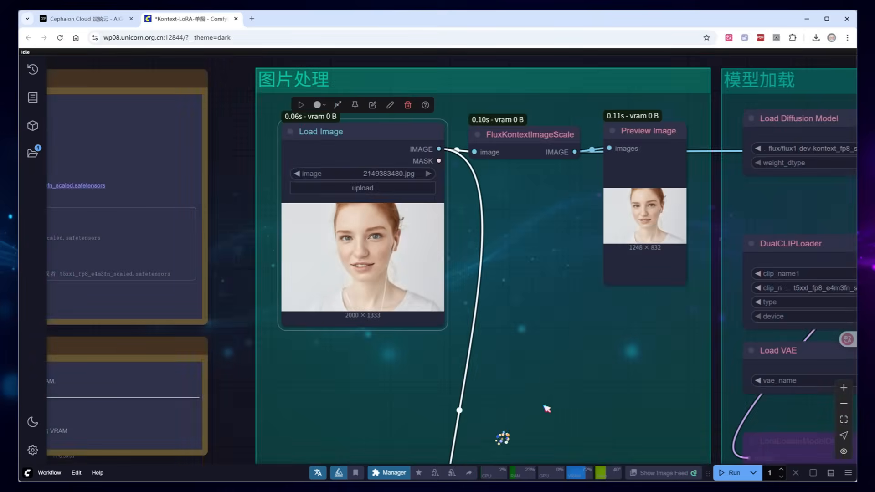
left_click(547, 407)
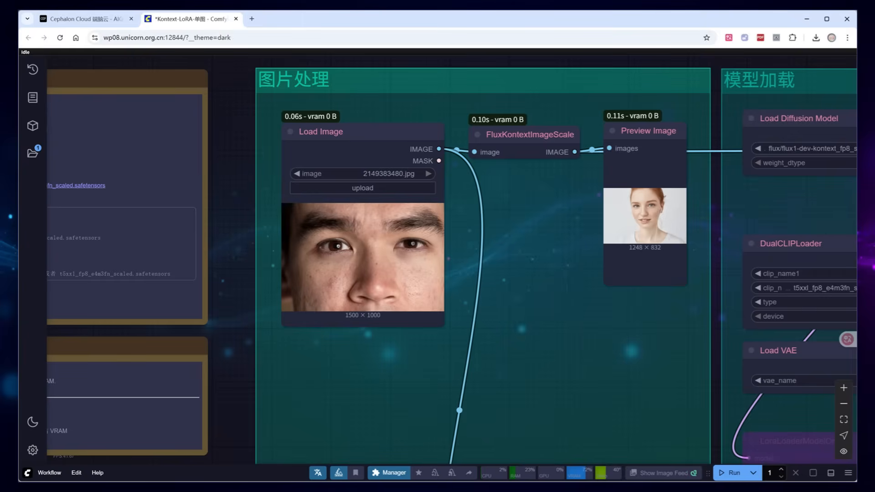
left_click(729, 473)
scroll(284, 367, "down", 7)
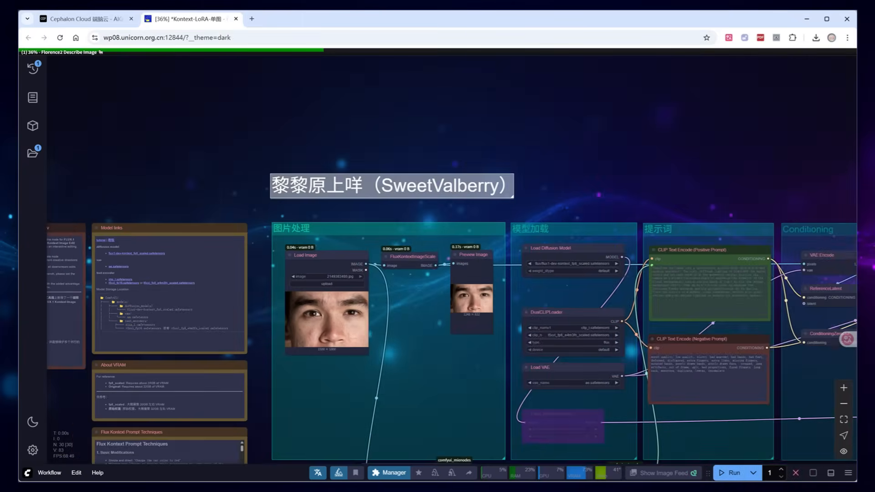
left_click_drag(629, 428, 301, 335)
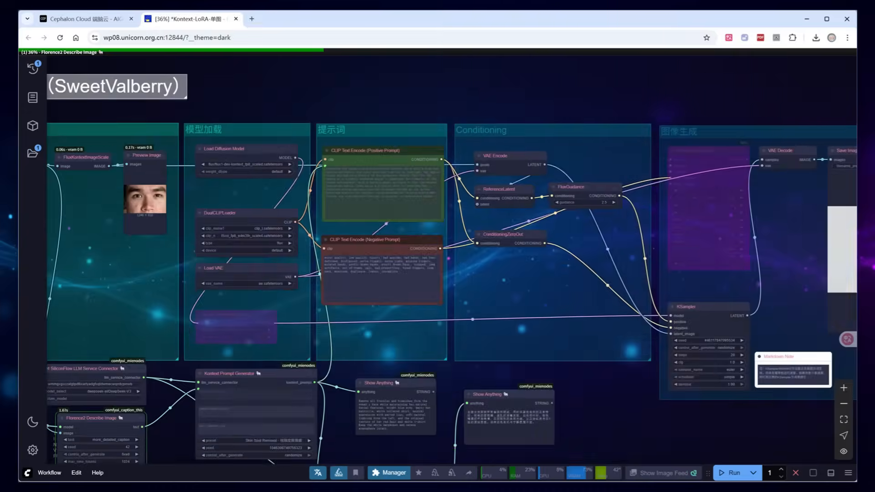
scroll(360, 304, "down", 4)
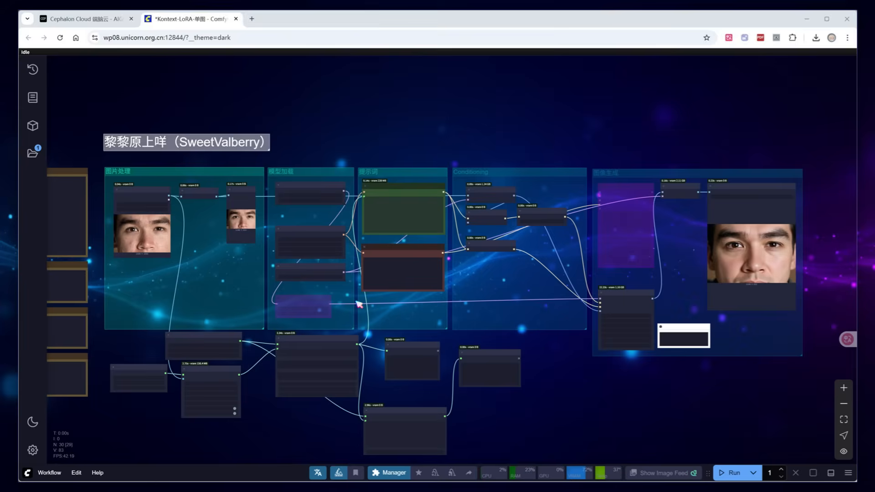
scroll(366, 354, "up", 11)
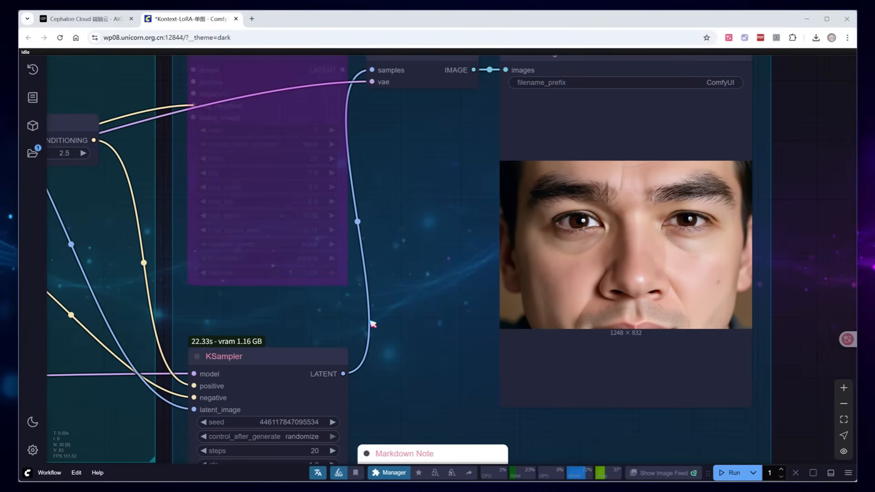
scroll(372, 324, "down", 5)
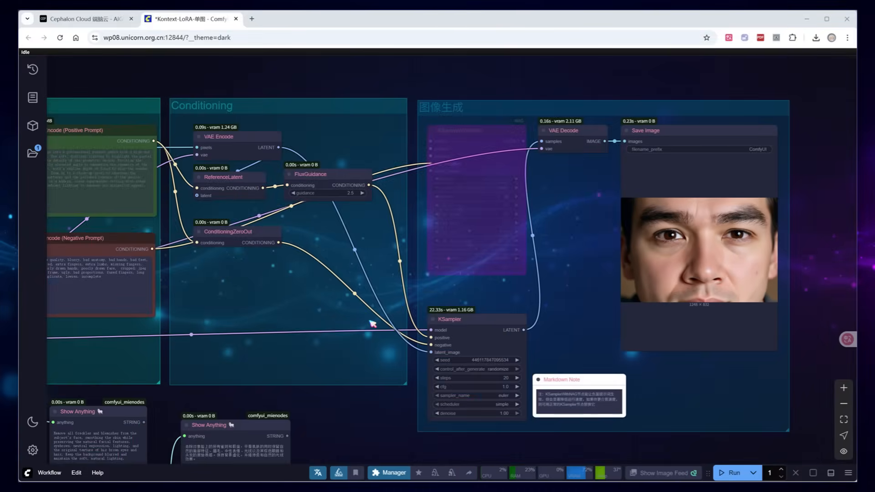
- Enable the bypassed LoraLoaderModelOnly node and select the flux/Kontext/high_detail.safetensors LoRA
scroll(373, 324, "down", 8)
scroll(372, 315, "up", 10)
left_click(372, 310)
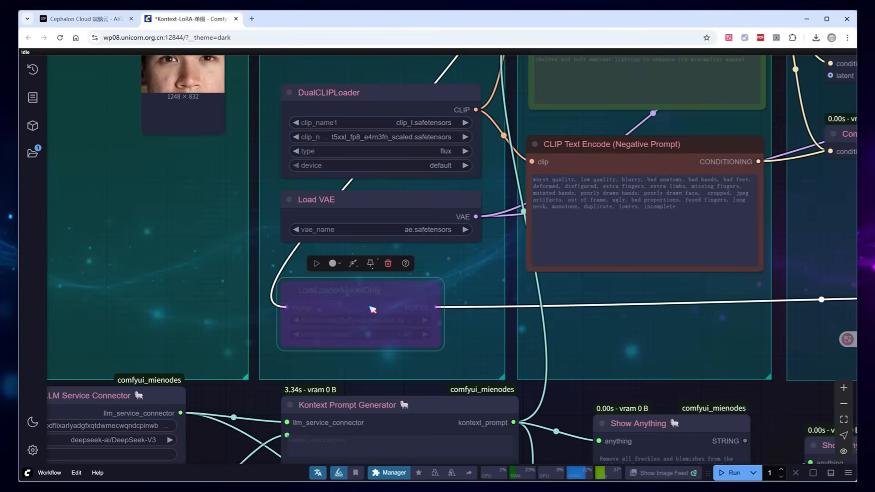
key("ctrl+b")
left_click(371, 320)
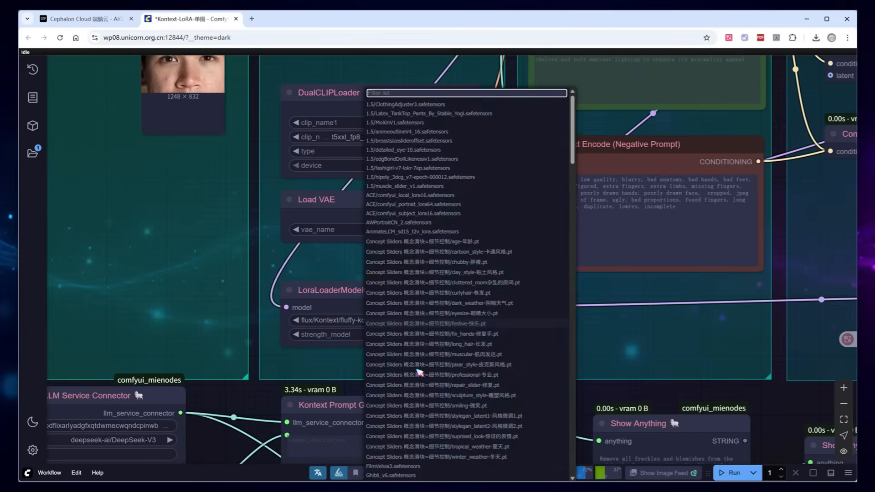
type("hig")
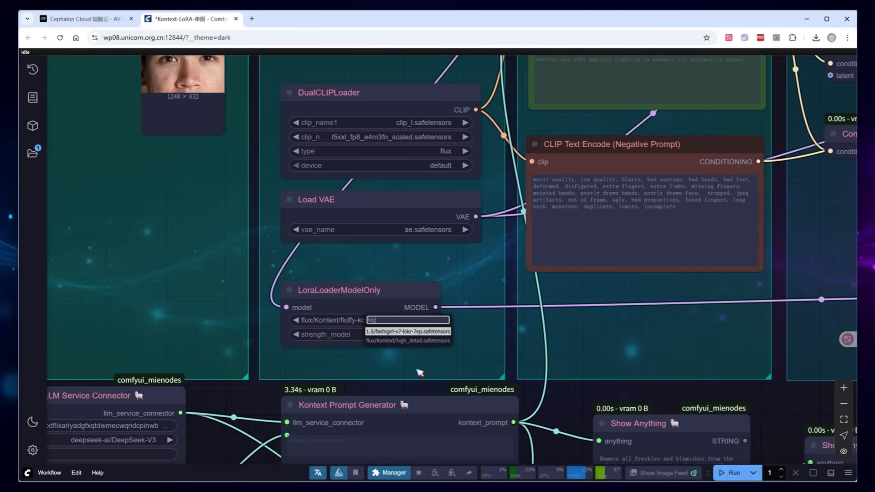
key("Escape")
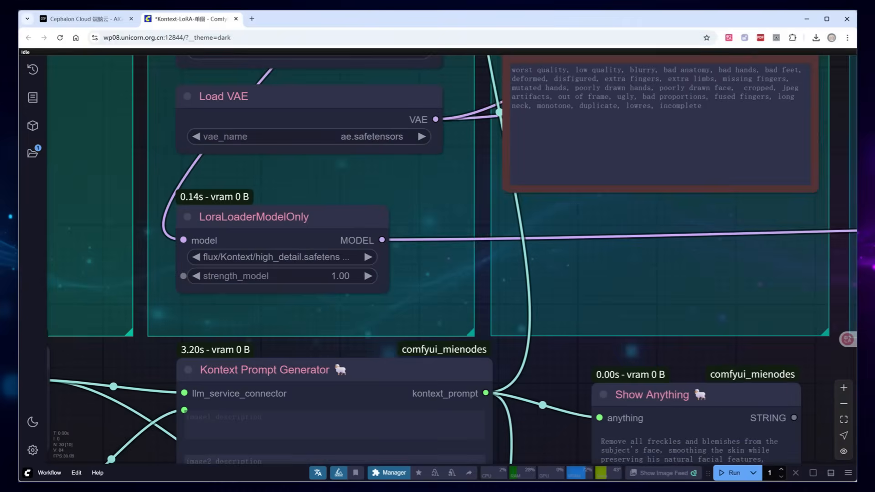
- Set the high_detail LoRA's strength_model to 0.6, rerun the workflow and inspect the saved image
left_click(274, 276)
type("0.6")
key("Return")
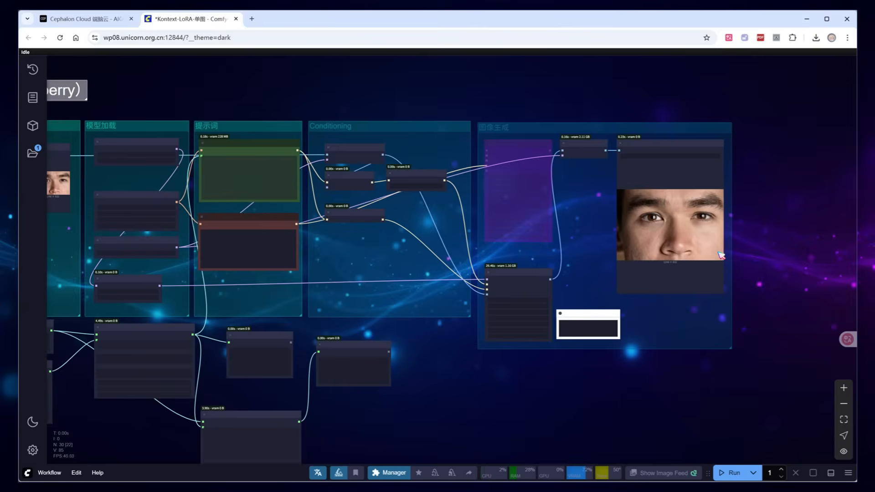
scroll(721, 255, "up", 10)
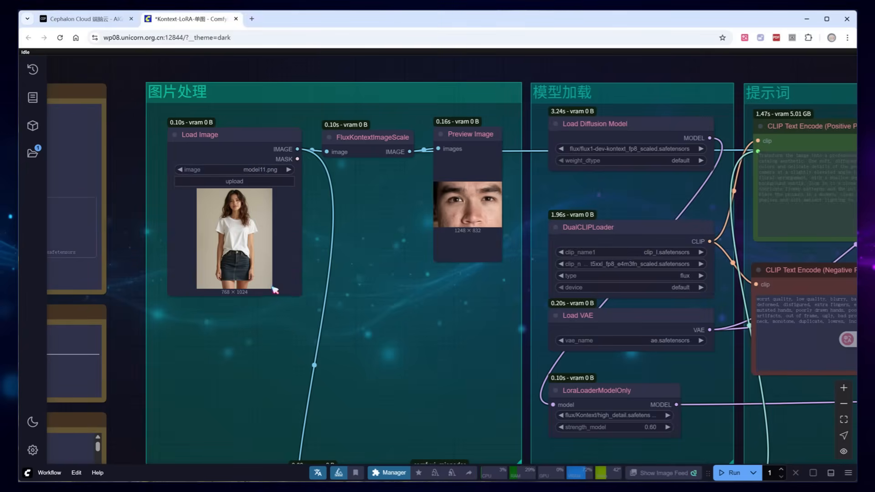
- Duplicate the Load Image node below the original with panda_t_shirt.jpg loaded, and place an Image Stitch node beside the two
left_click(231, 140)
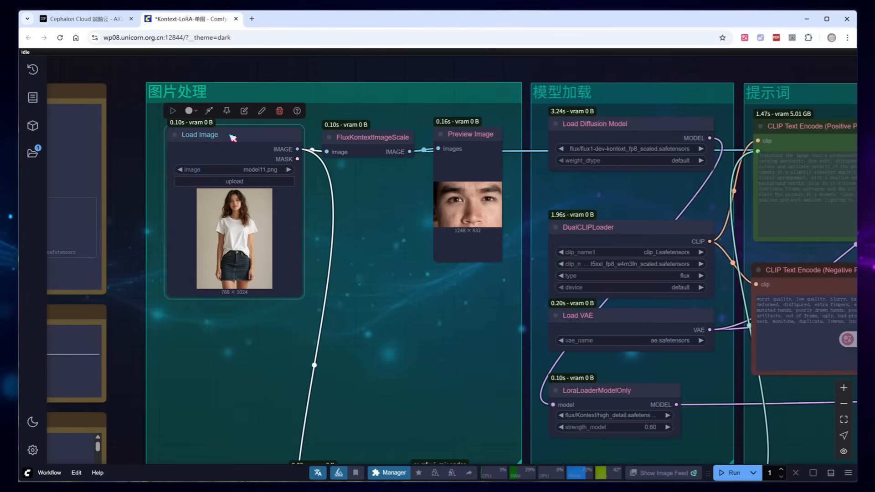
left_click_drag(233, 138, 232, 307)
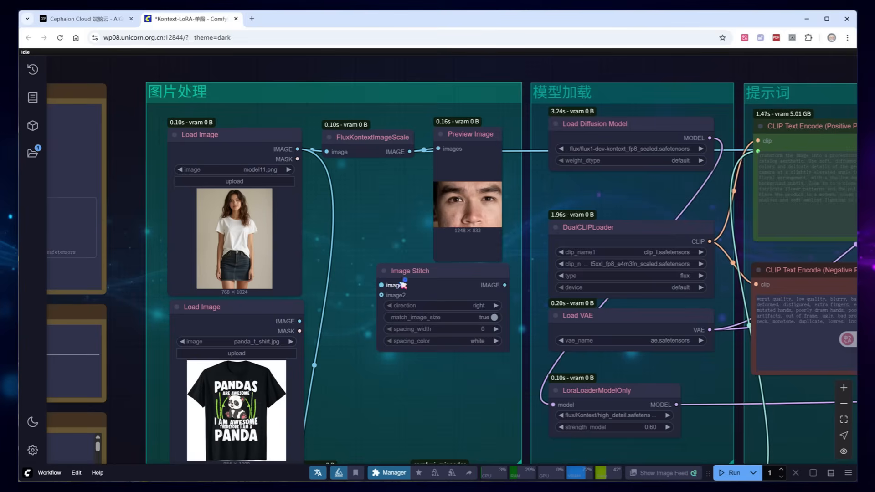
left_click_drag(402, 279, 362, 280)
- Connect the model and T-shirt images to Image Stitch's image1 and image2 inputs, and its output to FluxKontextImageScale
left_click_drag(297, 149, 339, 287)
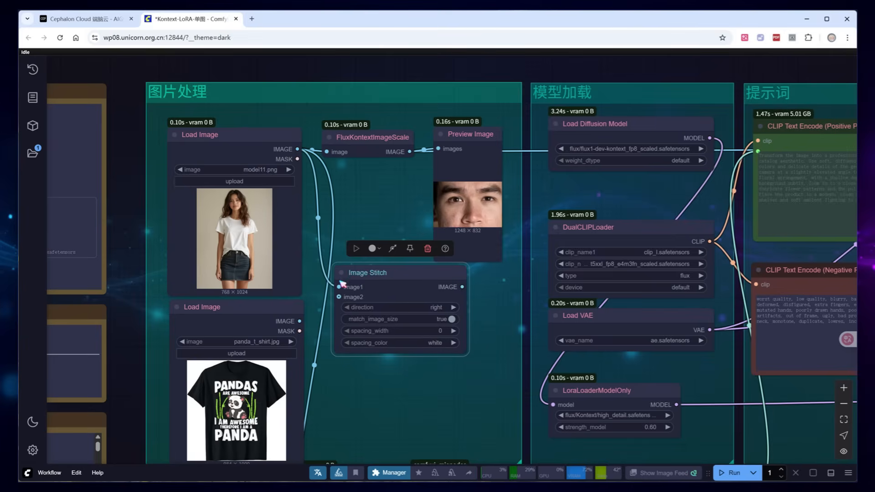
left_click_drag(299, 320, 340, 297)
left_click_drag(462, 286, 326, 152)
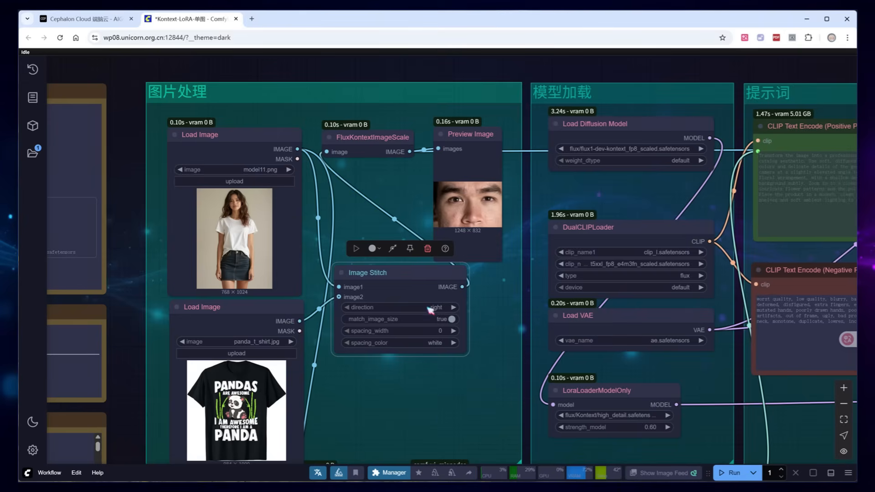
left_click(451, 416)
- Duplicate Florence2 Describe Image, feed the copy the T-shirt image and Florence2 model, and connect its text to the prompt generator's image2_description
scroll(454, 419, "down", 6)
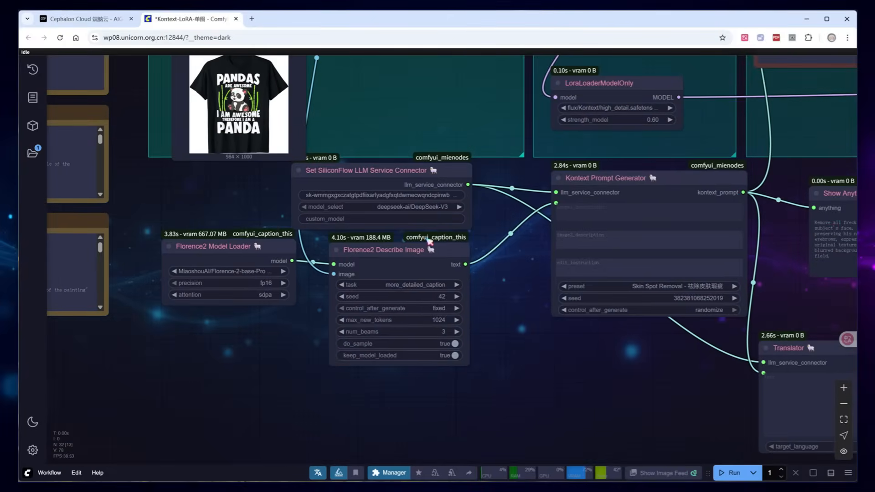
mouse_move(412, 252)
left_mouse_down("alt")
mouse_move(400, 381)
mouse_move(408, 385)
left_mouse_up("alt")
scroll(460, 378, "down", 4)
left_click(501, 399)
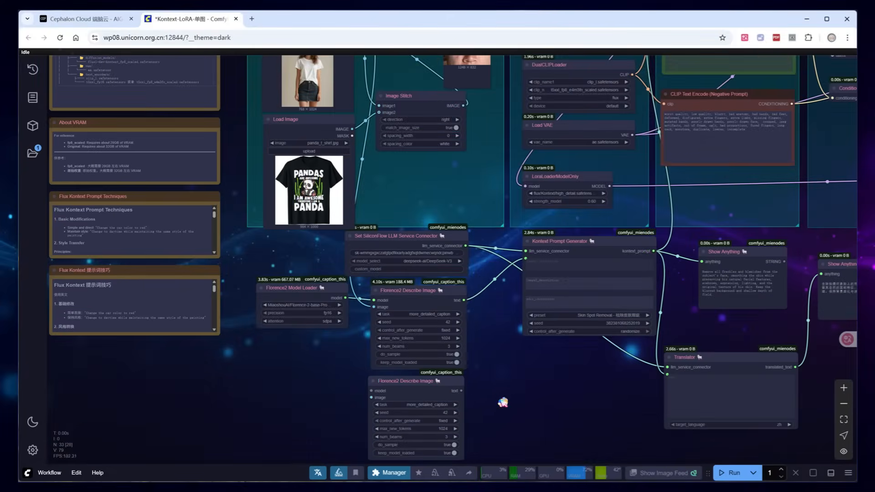
left_click_drag(351, 129, 372, 398)
left_click_drag(345, 298, 372, 390)
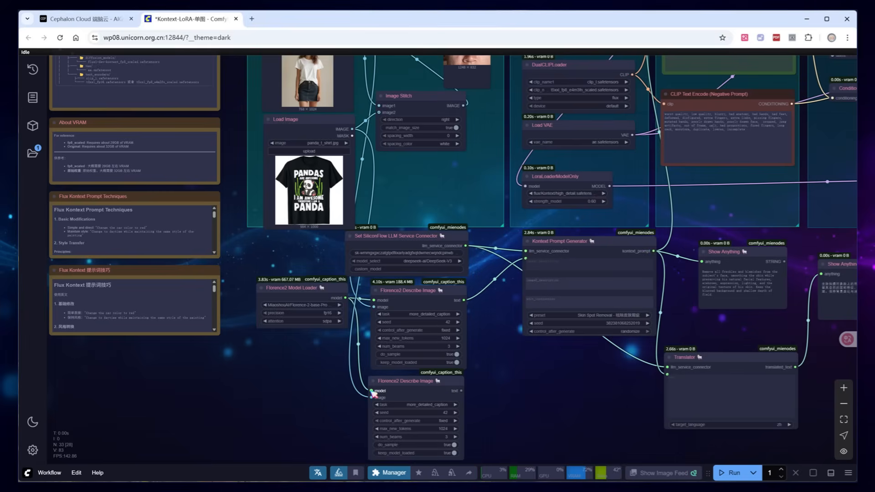
left_click_drag(461, 390, 524, 292)
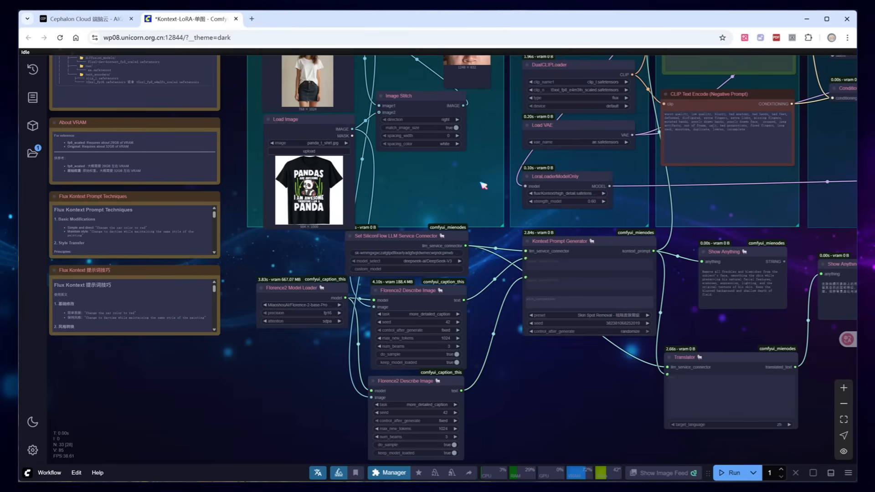
- Add the Comfy Core Get Image Size node below Image Stitch in the image-processing group
left_click_drag(481, 183, 306, 303)
double_click(234, 295)
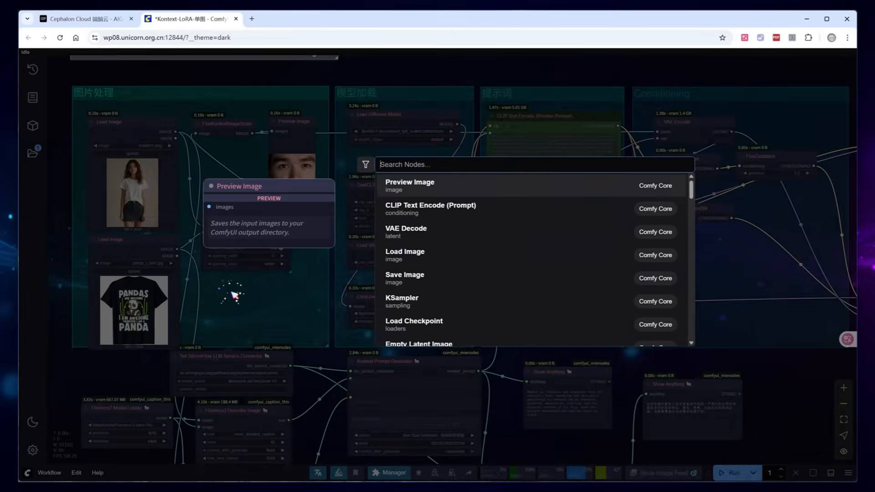
type("get")
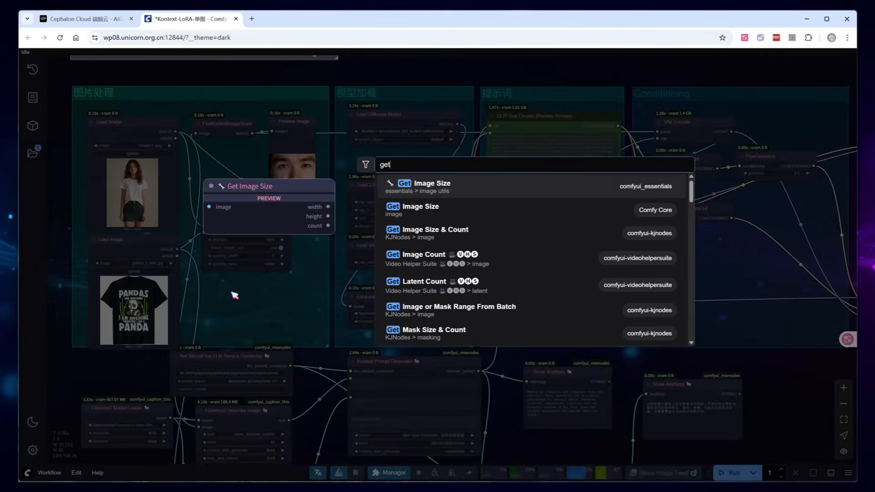
key("Down")
key("Return")
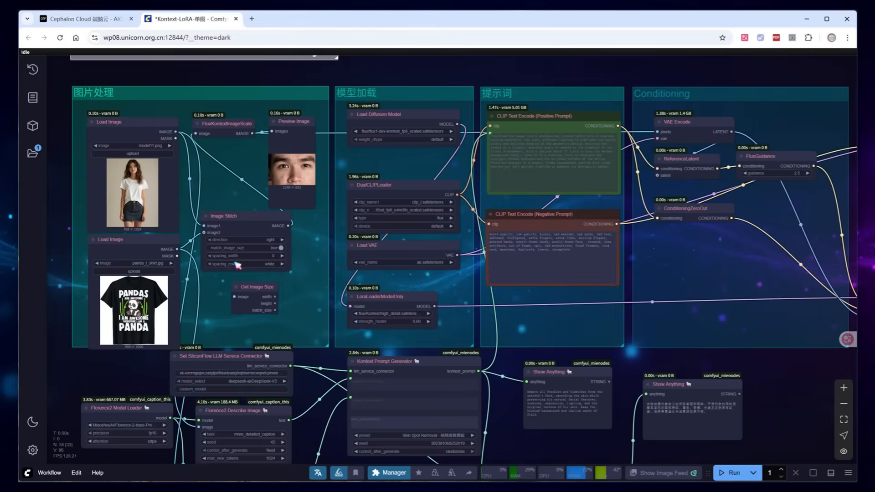
left_click_drag(235, 277, 241, 299)
- Add an EmptySD3LatentImage node in the Conditioning group, feed it Get Image Size's width and height, and connect its latent output to KSampler
left_click_drag(770, 368, 667, 373)
double_click(640, 314)
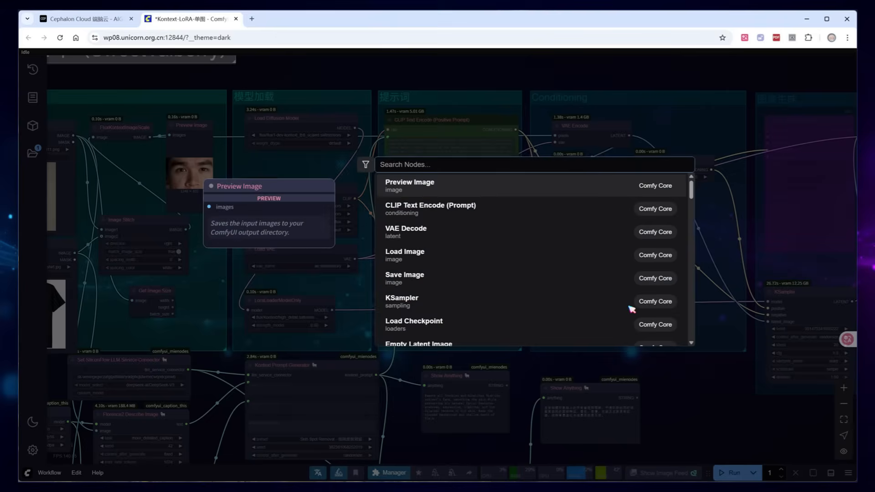
type("em")
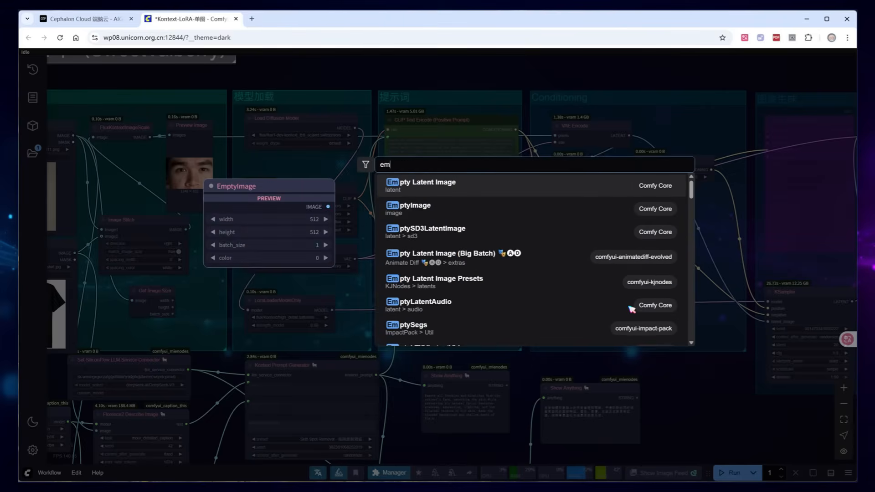
key("Down")
key("Down")
key("Return")
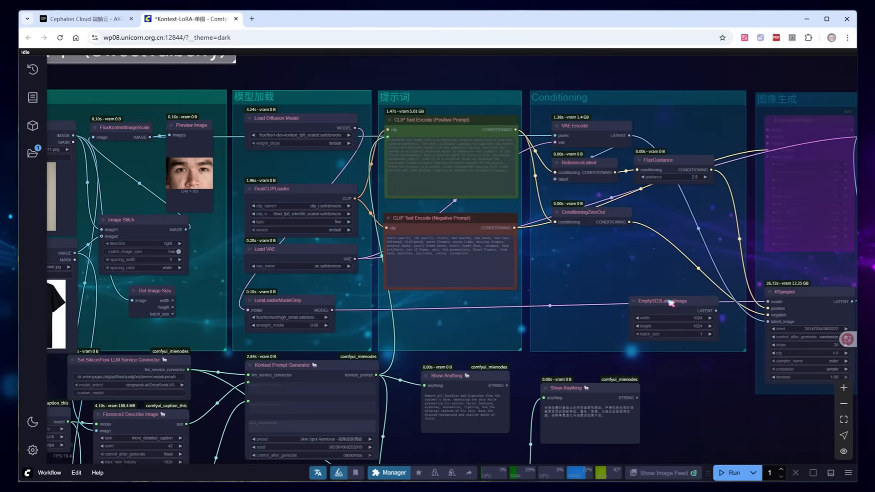
left_click_drag(173, 301, 632, 326)
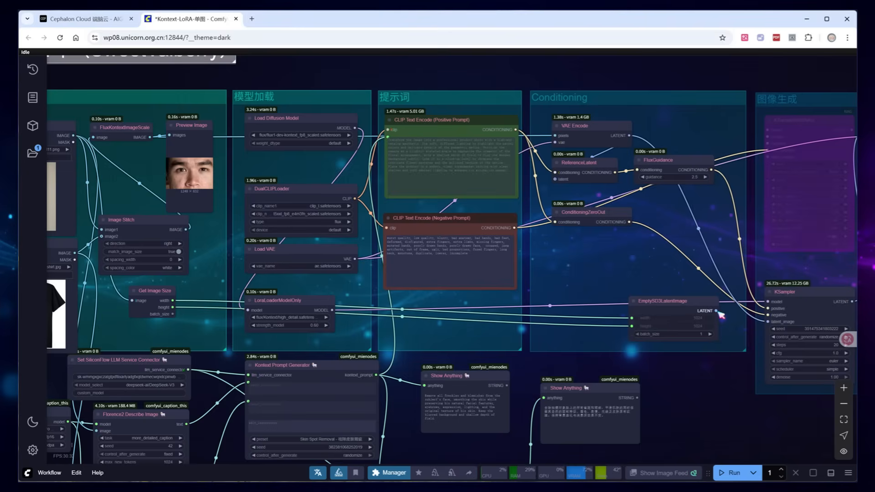
left_click_drag(715, 310, 767, 322)
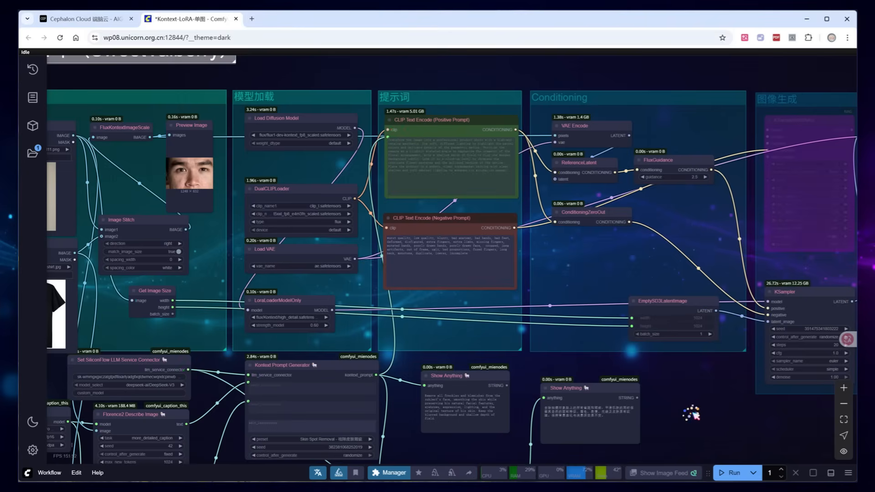
- Bypass the LoraLoaderModelOnly node in the model-loading group
left_click_drag(391, 407, 543, 377)
scroll(510, 376, "up", 4)
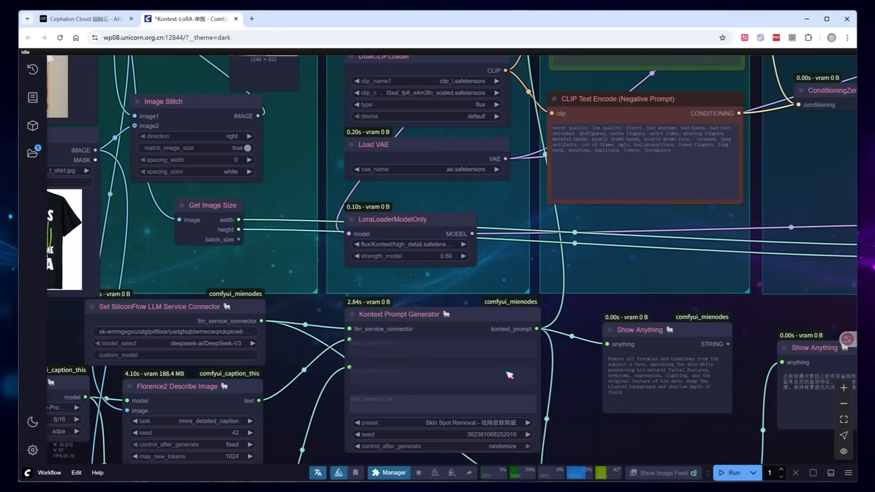
left_click(418, 222)
key("ctrl+b")
left_click(608, 440)
- Set the Kontext Prompt Generator's preset to Change Clothes - 一键换装 and inspect the T-shirt swap in Save Image
scroll(608, 439, "down", 2)
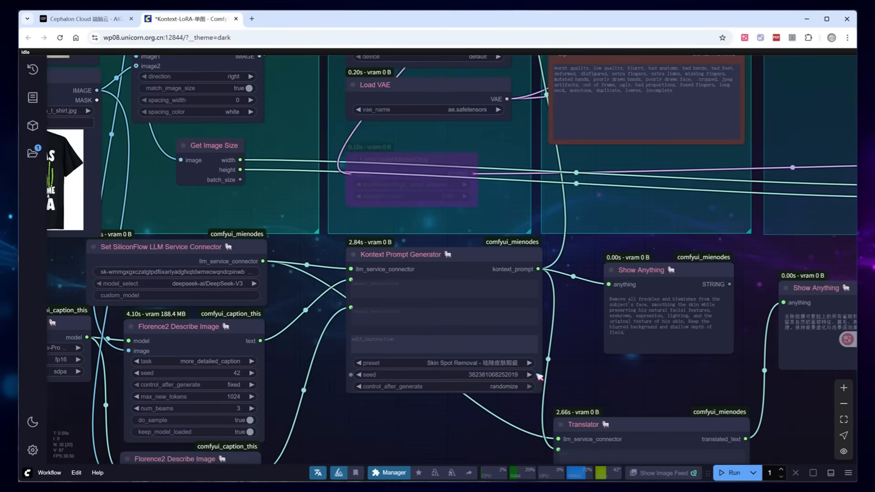
left_click(507, 363)
left_click(556, 463)
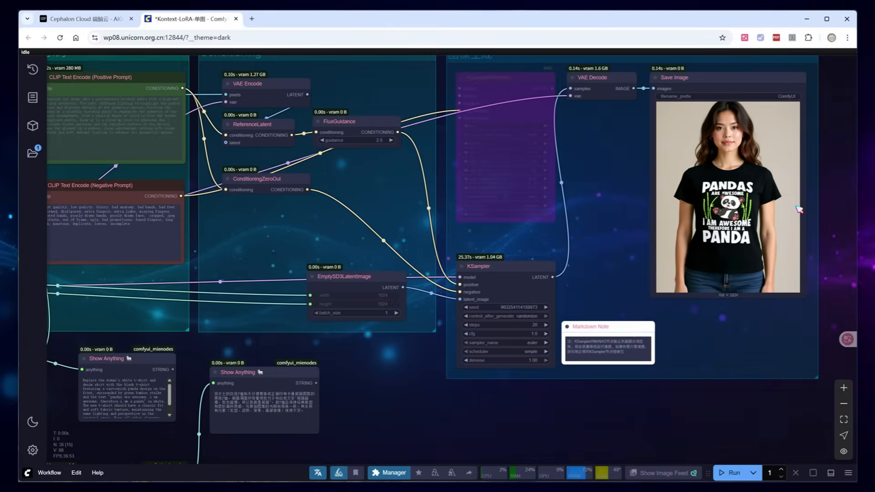
scroll(799, 209, "up", 3)
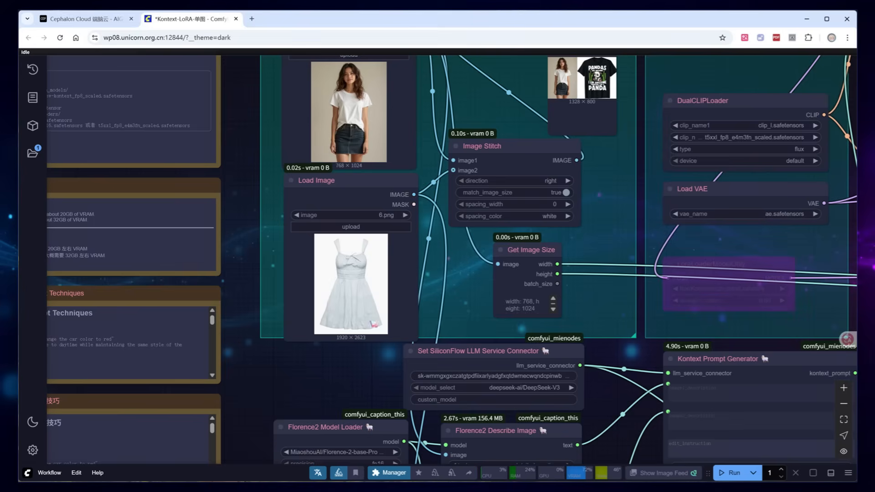
- Run the clothing-change workflow with the white dress 6.png as the second image and view the generated outfit
left_click(729, 473)
scroll(278, 370, "down", 6)
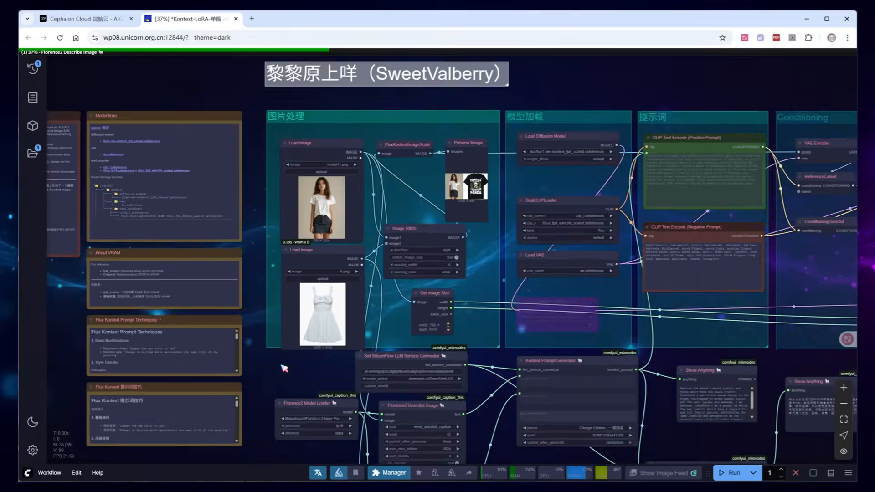
left_click_drag(755, 450, 434, 450)
scroll(483, 437, "down", 2)
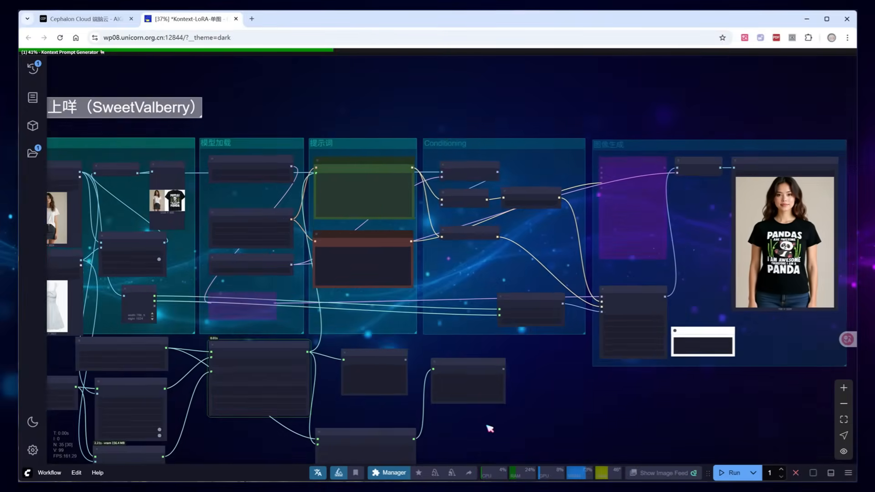
scroll(491, 437, "down", 2)
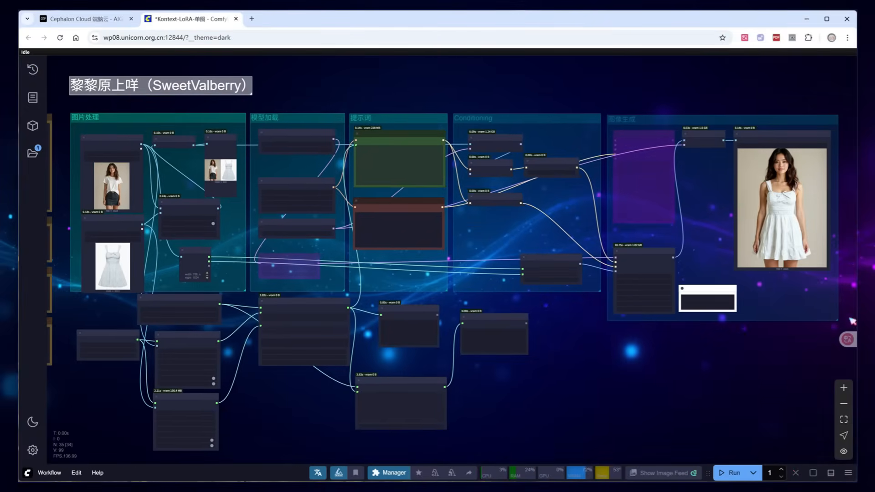
scroll(846, 206, "up", 9)
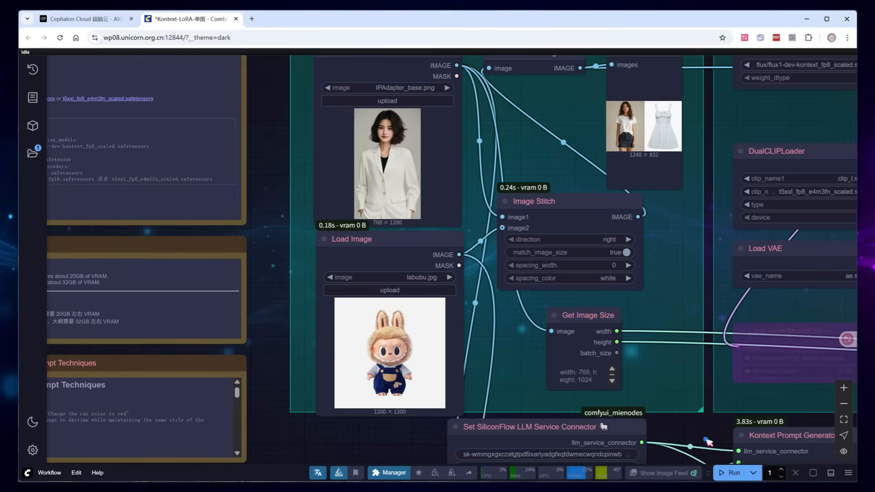
- Set the Kontext Prompt Generator's preset to Pick Up Object - 拿起物品
left_click_drag(709, 442, 313, 102)
left_click(482, 217)
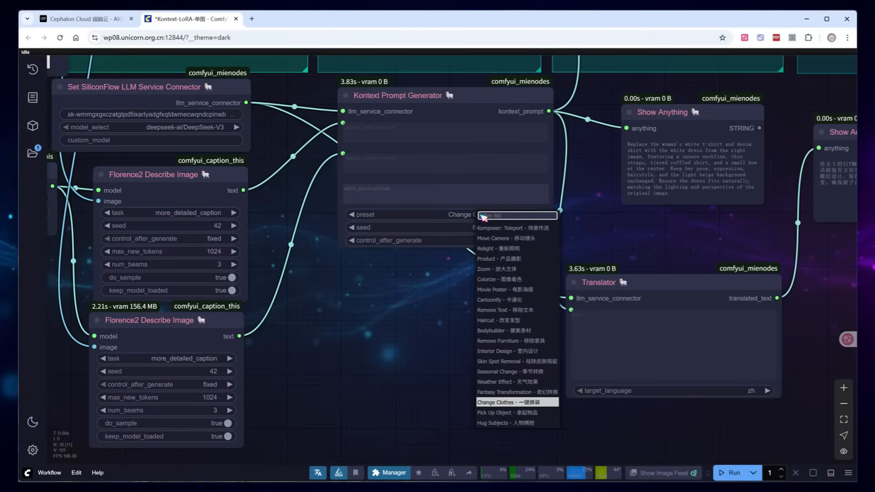
left_click(508, 402)
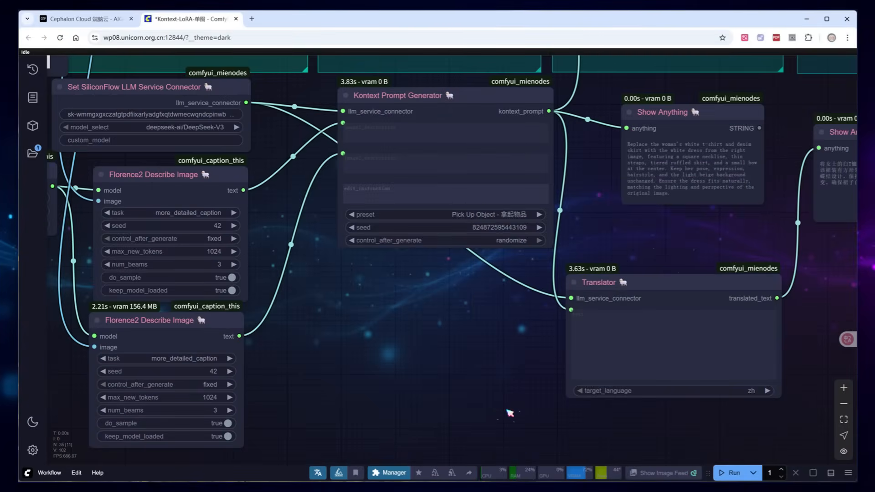
- Run the workflow on IPAdapter_base.png and labubu.jpg, inspect the generated image, and run the workflow again
left_click(730, 472)
scroll(410, 372, "down", 8)
left_click_drag(733, 282, 586, 341)
scroll(589, 344, "down", 1)
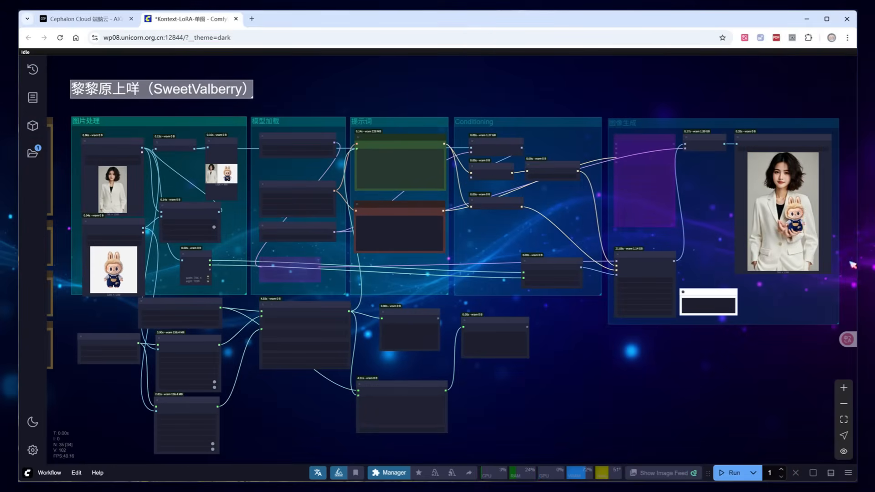
scroll(853, 237, "up", 7)
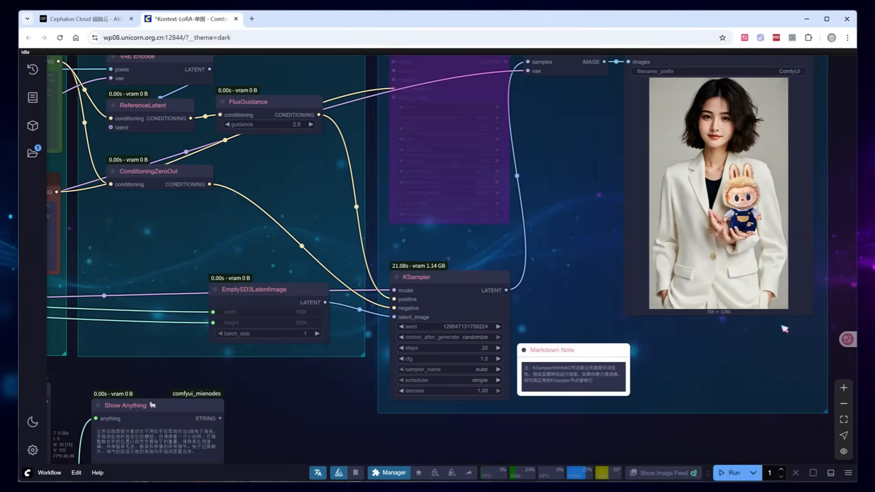
left_click(731, 473)
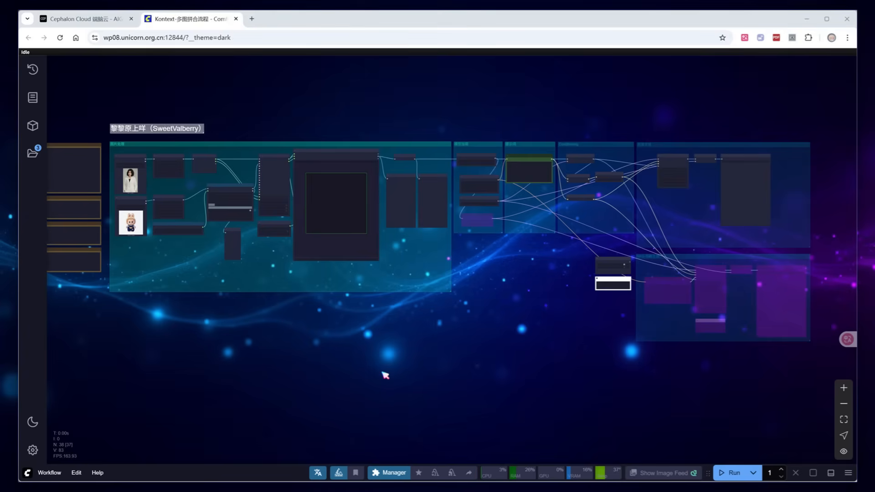
- Examine the Kontext-多图拼合流程 workflow, including its resizing, segmentation, Compositor (V3), model-loading and prompt nodes
scroll(256, 314, "up", 2)
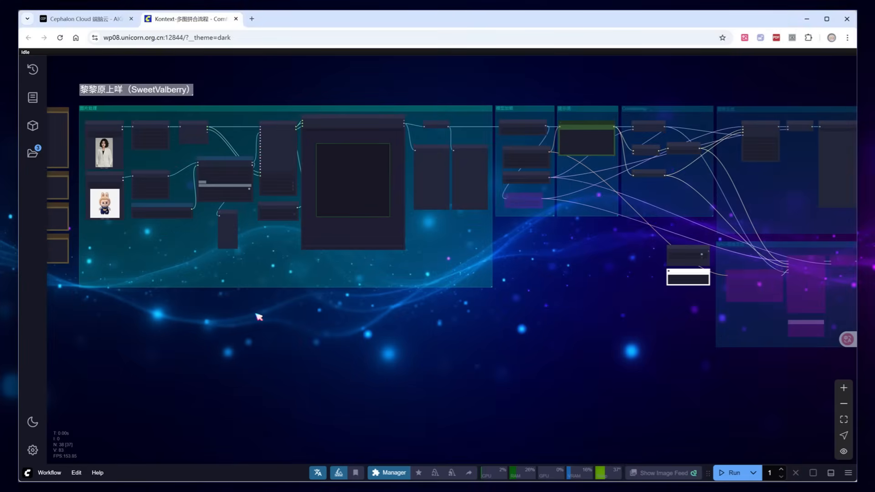
scroll(166, 159, "up", 5)
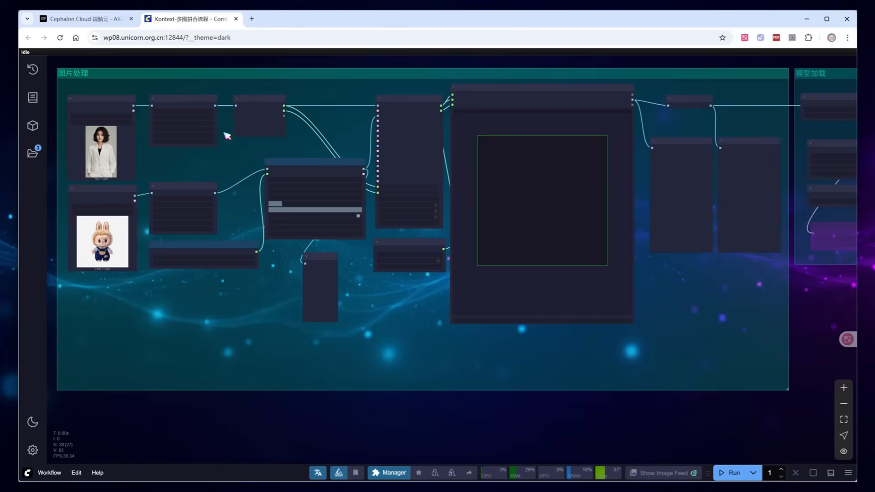
scroll(230, 191, "up", 2)
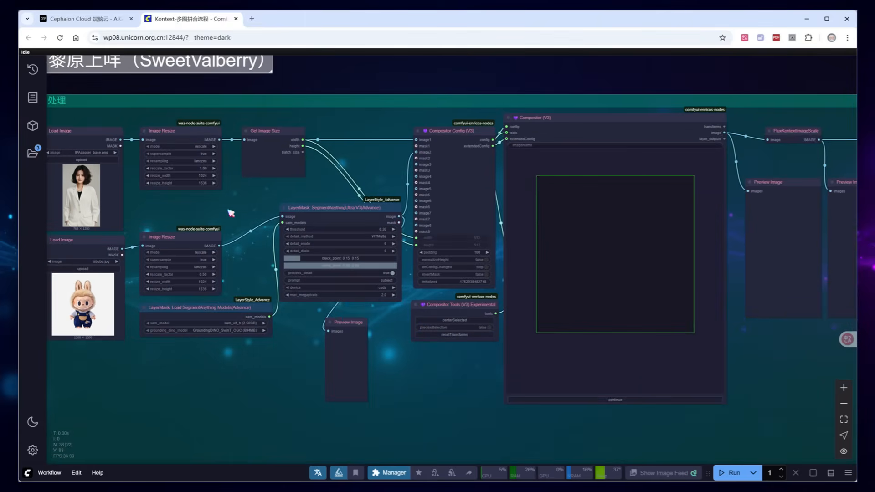
left_click_drag(191, 433, 221, 429)
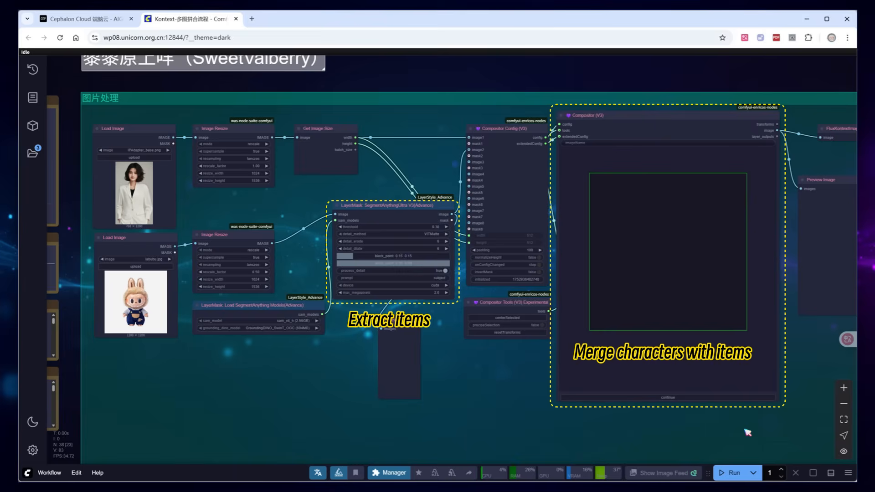
left_click_drag(744, 429, 518, 430)
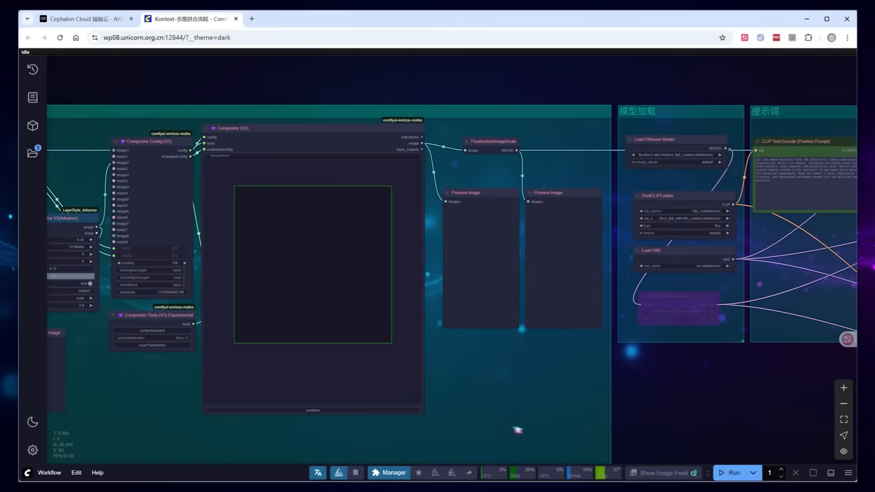
left_click_drag(791, 415, 416, 413)
left_click_drag(654, 369, 474, 354)
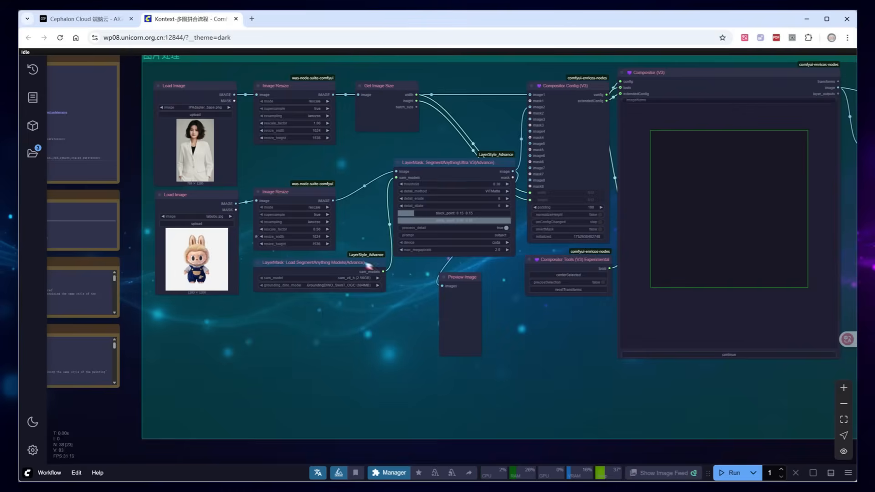
scroll(263, 158, "up", 2)
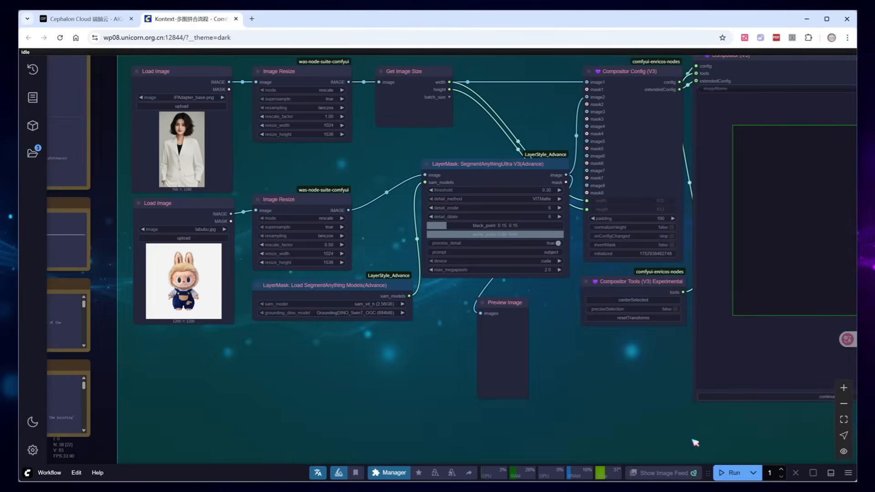
- Run the multi-image workflow to load the portrait and the extracted labubu figure into Compositor (V3)
left_click(728, 472)
left_click_drag(631, 400, 297, 280)
scroll(298, 280, "down", 3)
left_click_drag(495, 224, 523, 254)
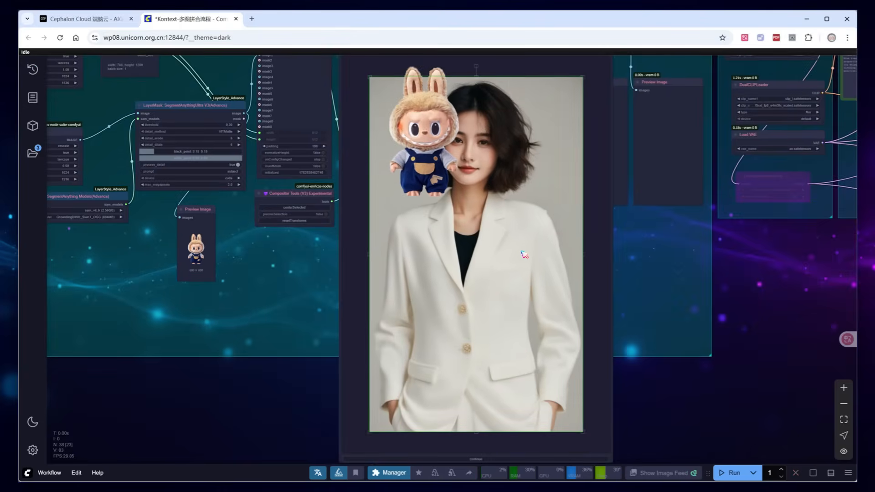
- Shrink the labubu figure in Compositor (V3) and place it over the jacket, beside the buttons and above the pocket
left_click_drag(414, 155, 511, 338)
left_click_drag(606, 403, 560, 358)
left_click_drag(505, 315, 517, 322)
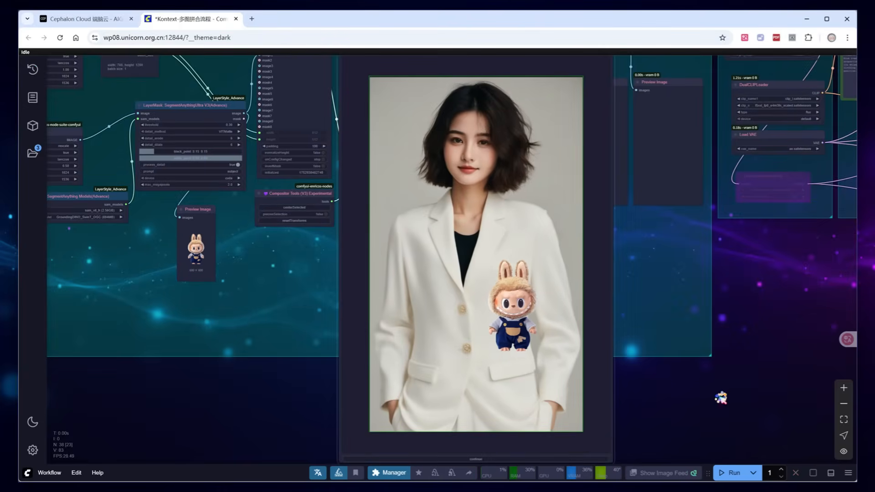
left_click(720, 397)
- Continue the workflow from the Compositor (V3) composition and review the text in CLIP Text Encode (Positive Prompt)
mouse_move(742, 399)
left_mouse_down()
mouse_move(617, 385)
mouse_move(572, 403)
left_mouse_up()
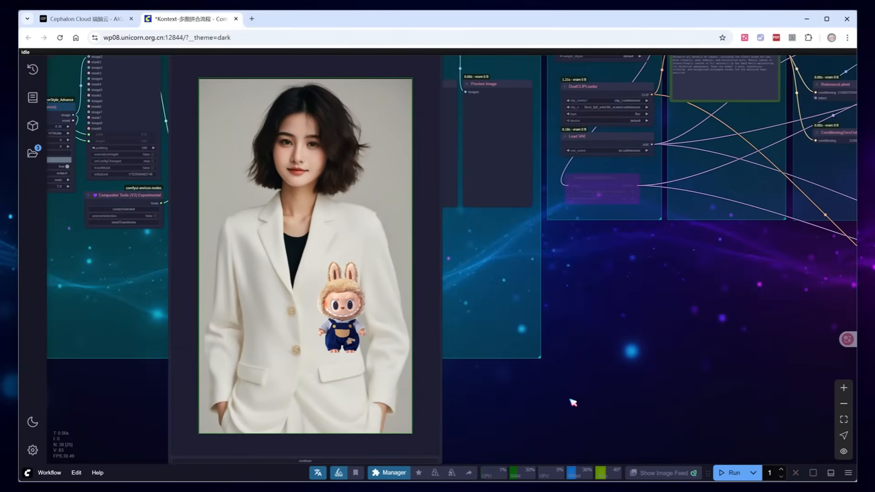
left_click(380, 460)
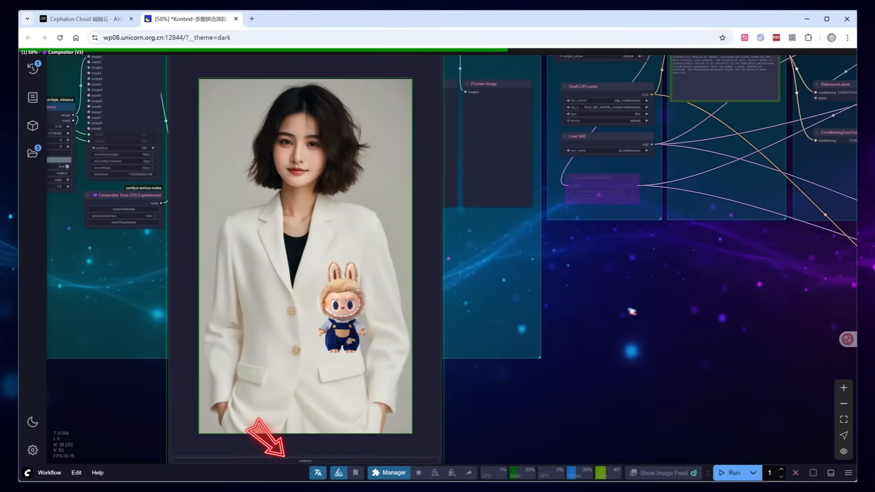
scroll(524, 248, "up", 7)
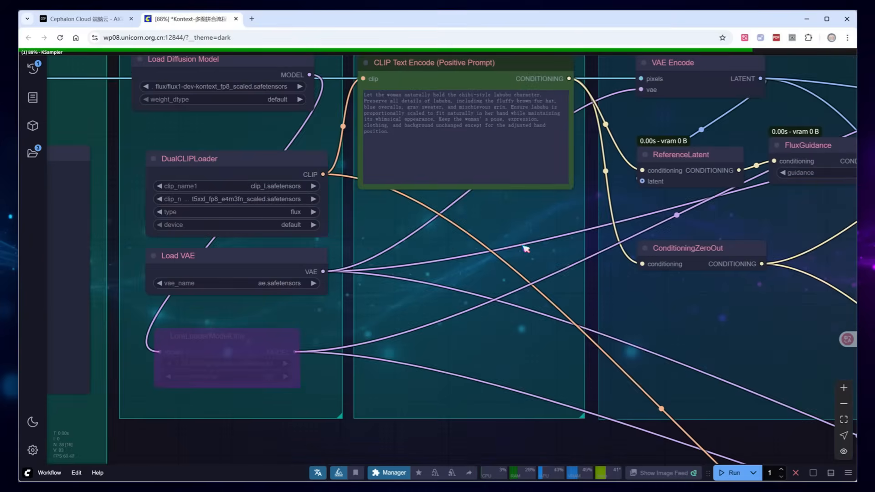
left_click_drag(511, 265, 517, 322)
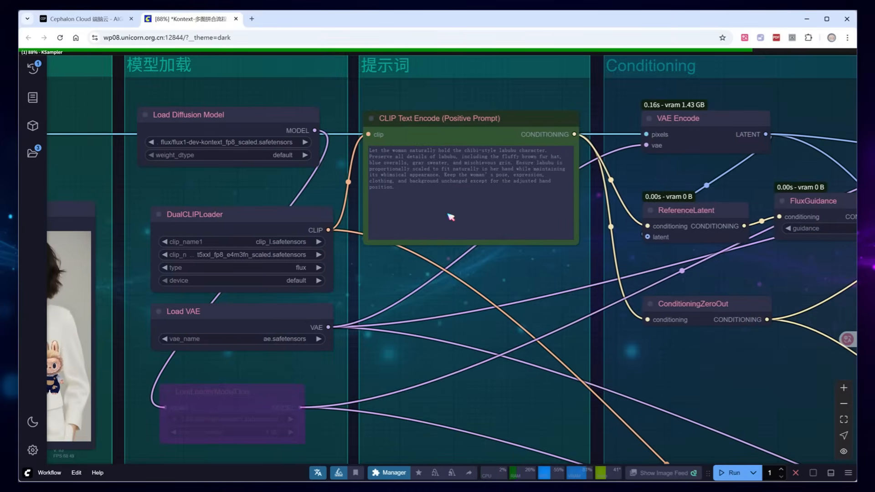
- Follow the sampling through to Save Image and examine how the woman holds the labubu figure
scroll(498, 326, "down", 5)
scroll(498, 334, "down", 5)
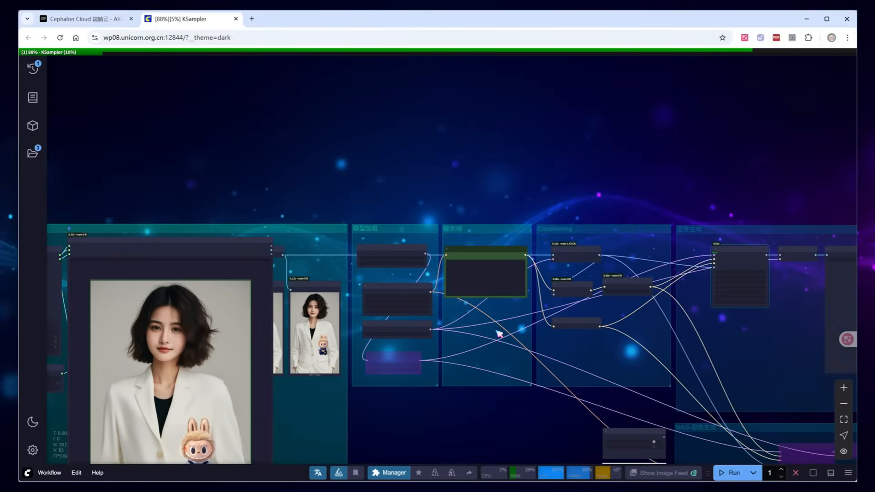
left_click_drag(619, 398, 441, 263)
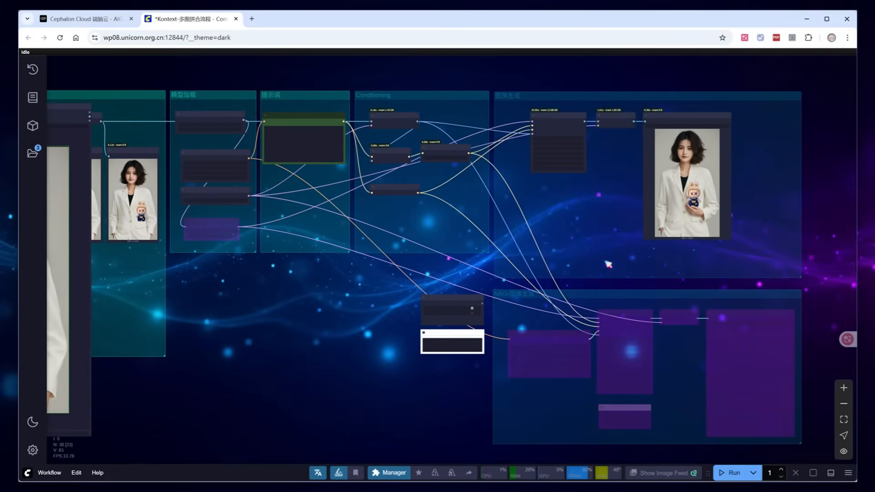
scroll(712, 175, "up", 6)
scroll(713, 175, "up", 5)
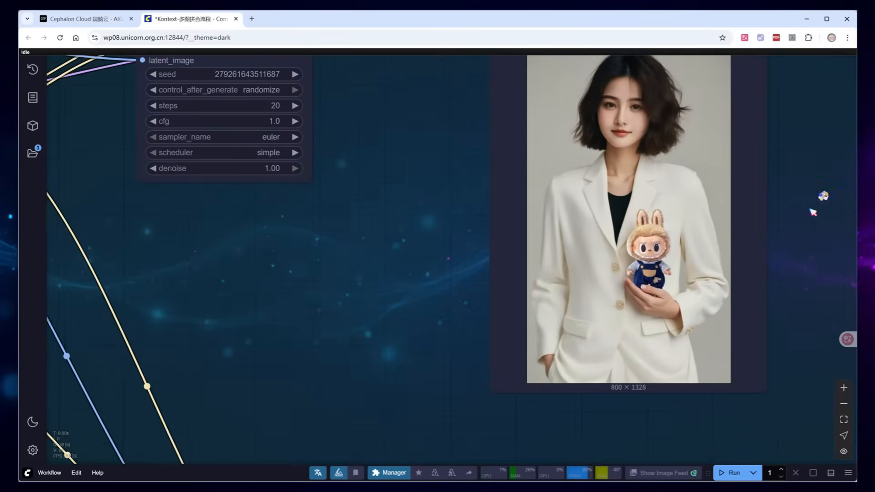
left_click_drag(820, 195, 713, 253)
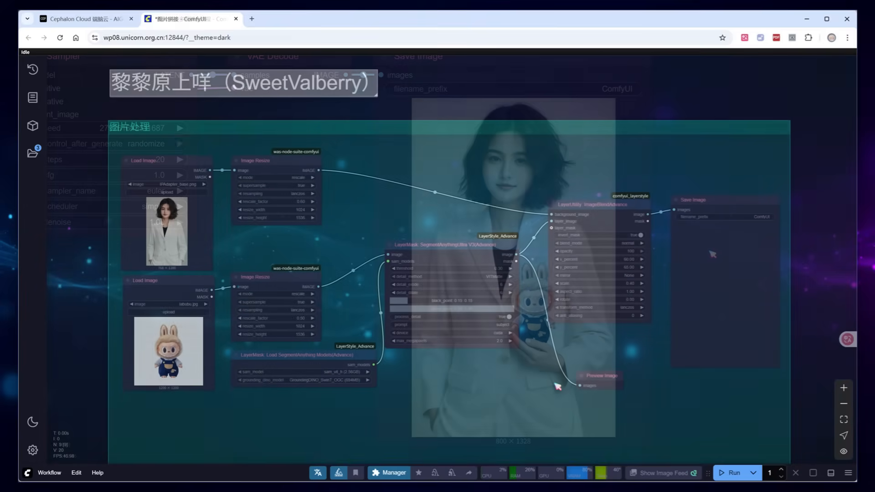
- Run the 图片拼接 workflow to blend the cut-out labubu figure onto the portrait and view the output
left_click(742, 465)
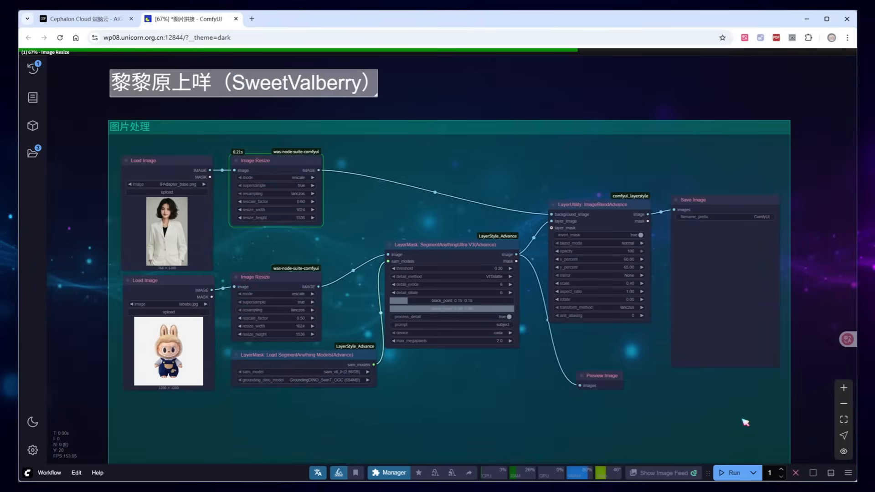
scroll(754, 321, "up", 10)
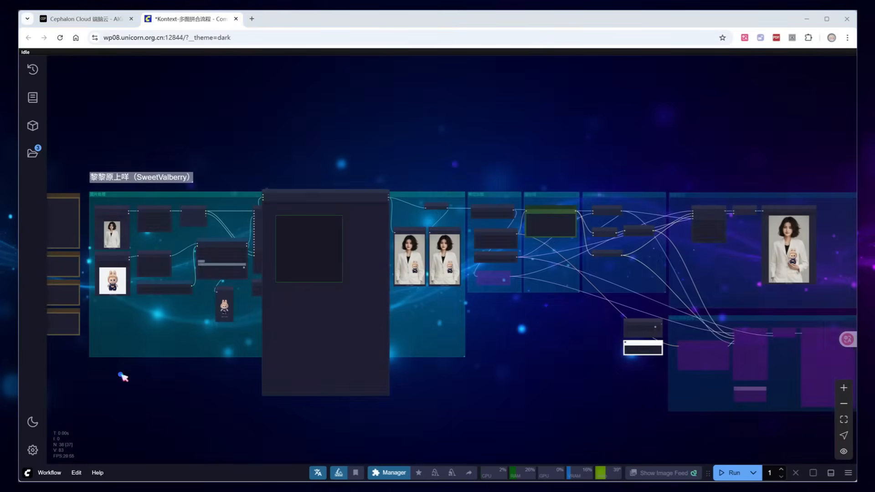
- In the Kontext multi-image workflow, replace the labubu picture in the second Load Image node with fill-test.png
left_click_drag(121, 375, 302, 449)
scroll(289, 364, "up", 2)
scroll(288, 346, "up", 10)
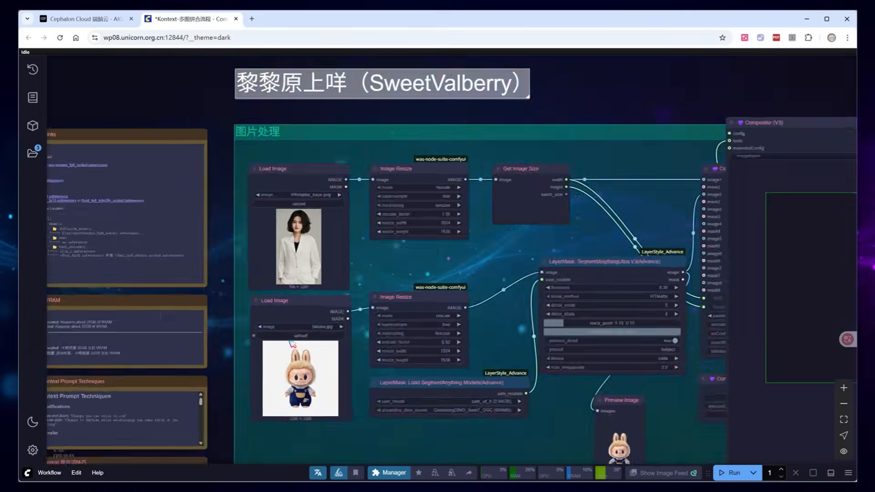
scroll(370, 230, "down", 1)
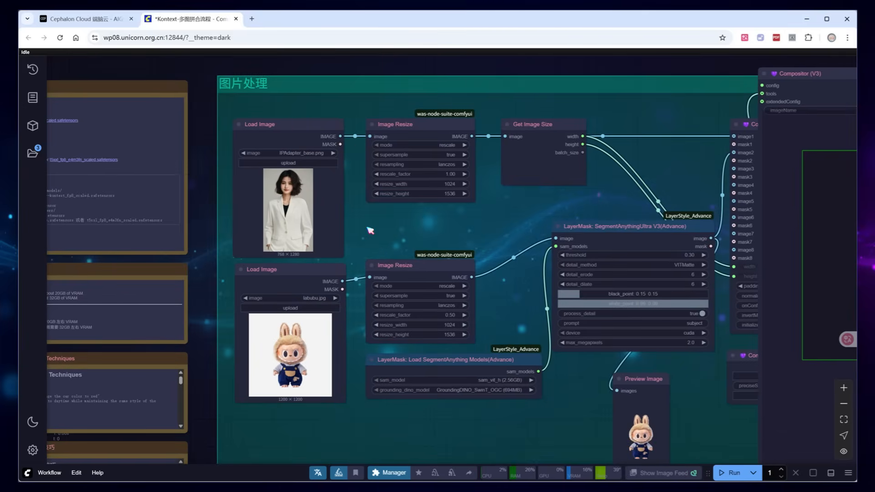
left_click(335, 299)
left_click_drag(401, 420, 371, 336)
scroll(371, 336, "up", 1)
scroll(367, 336, "up", 1)
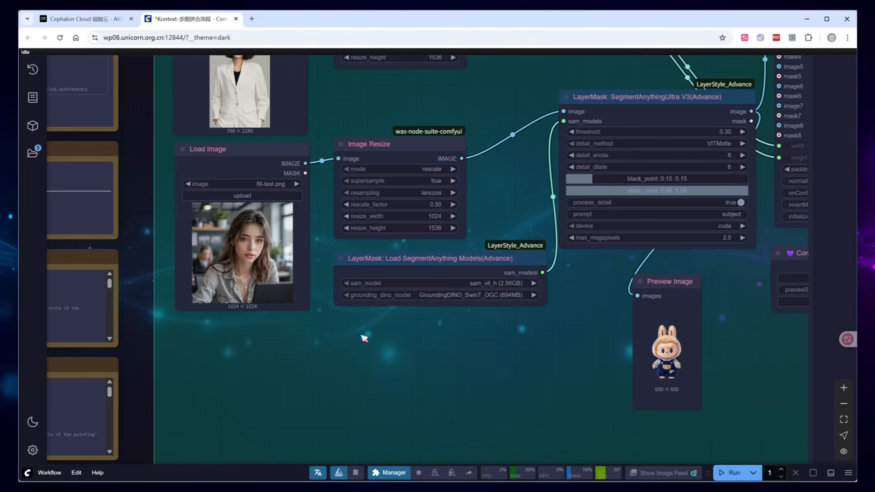
- Add an Image Crop Face node below the segmentation model loader and feed it the second Load Image's output
double_click(358, 337)
type("image crop")
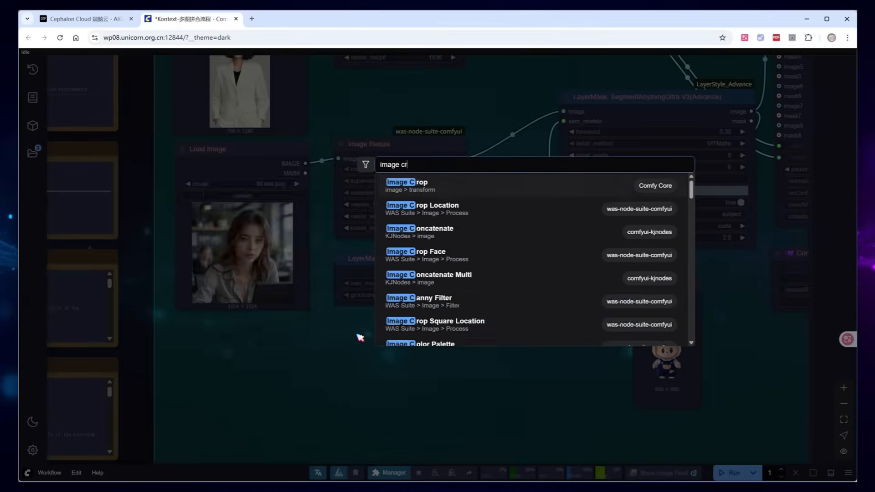
left_click(432, 237)
mouse_move(407, 334)
left_mouse_down()
mouse_move(396, 337)
mouse_move(400, 348)
left_mouse_up()
left_click_drag(305, 164, 358, 353)
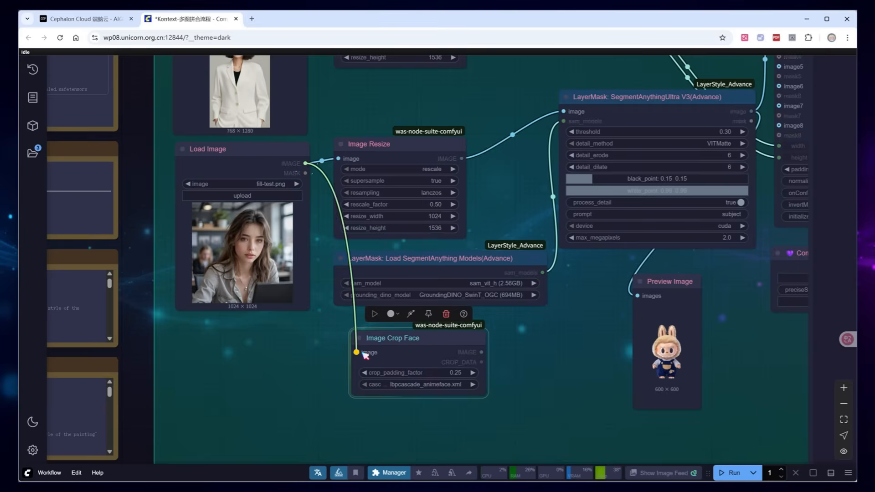
- Send the Image Crop Face output to a new Preview Image node and to the compositor config's image2 input
left_click_drag(529, 359, 369, 351)
left_click(394, 451)
left_click_drag(326, 346, 485, 188)
scroll(293, 419, "down", 4)
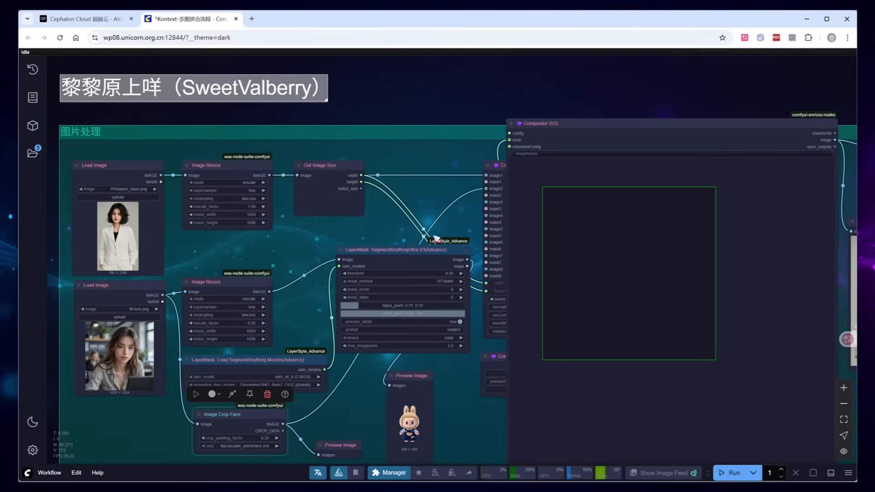
- Bypass the second Image Resize, the SegmentAnything model loader, SegmentAnythingUltra V3 and the labubu Preview Image
left_click_drag(413, 250, 382, 238)
left_click_drag(292, 360, 297, 345)
left_click(251, 283, "ctrl")
left_click(342, 238, "ctrl")
key("ctrl+b")
left_click_drag(407, 374, 426, 345)
key("ctrl+b")
- Move Compositor Config (V3) out from behind Compositor (V3) and run the workflow to load the portrait and cropped face
scroll(385, 397, "down", 1)
left_click_drag(488, 186, 424, 177)
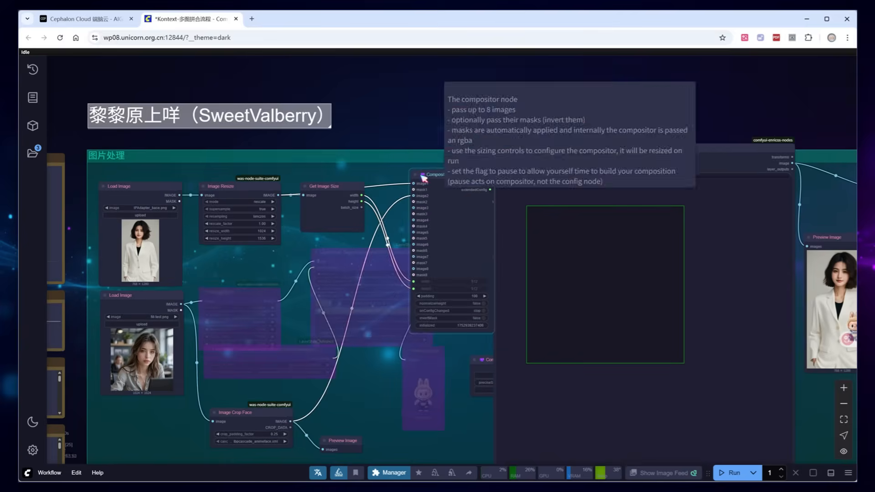
left_click_drag(461, 414, 460, 360)
left_click(730, 473)
- Resize the cropped face in Compositor (V3) and position it over the head of the woman in the white jacket
left_click_drag(423, 423, 297, 432)
left_click_drag(566, 208, 594, 229)
left_click_drag(399, 138, 485, 175)
left_click_drag(584, 299, 587, 303)
left_click_drag(538, 257, 537, 254)
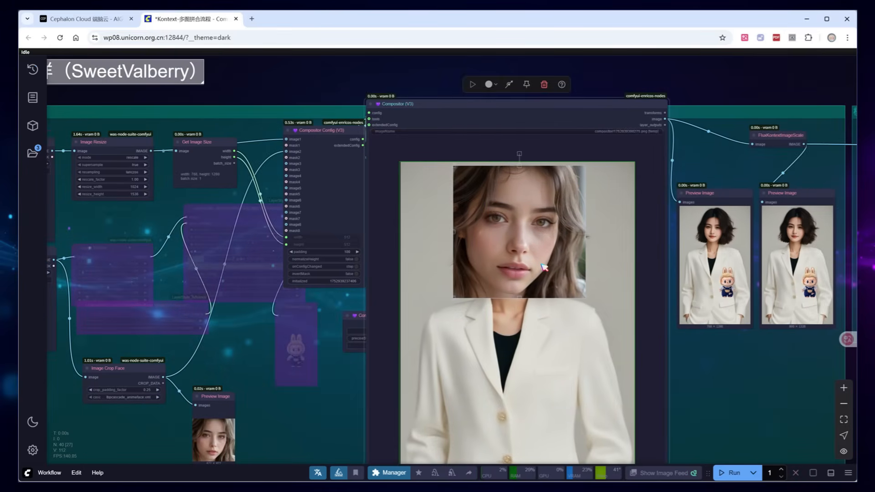
left_click(326, 405)
- Re-enable the bypassed LoraLoaderModelOnly node and set its LoRA to flux/Kontext/Overlay-Kontext-Dev-LoRA.safetensors
scroll(326, 405, "down", 4)
left_click_drag(741, 427, 523, 390)
scroll(531, 288, "up", 9)
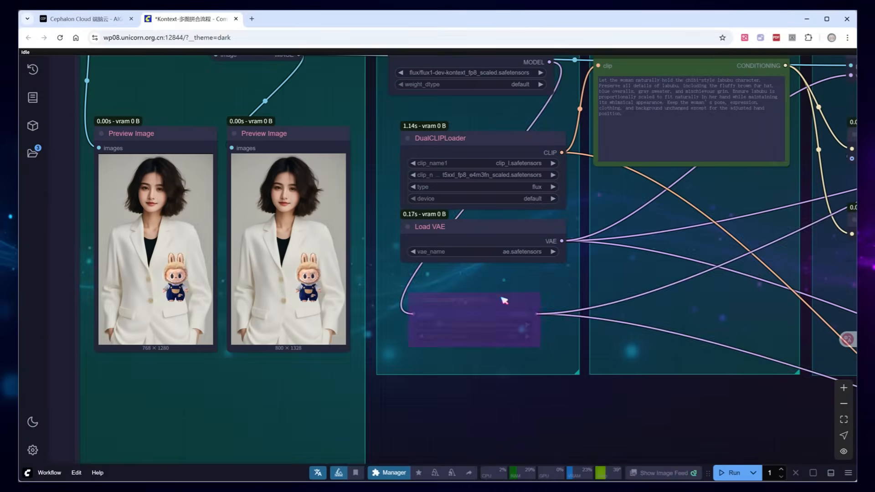
left_click(501, 299)
key("ctrl+b")
left_click(481, 326)
type("ov")
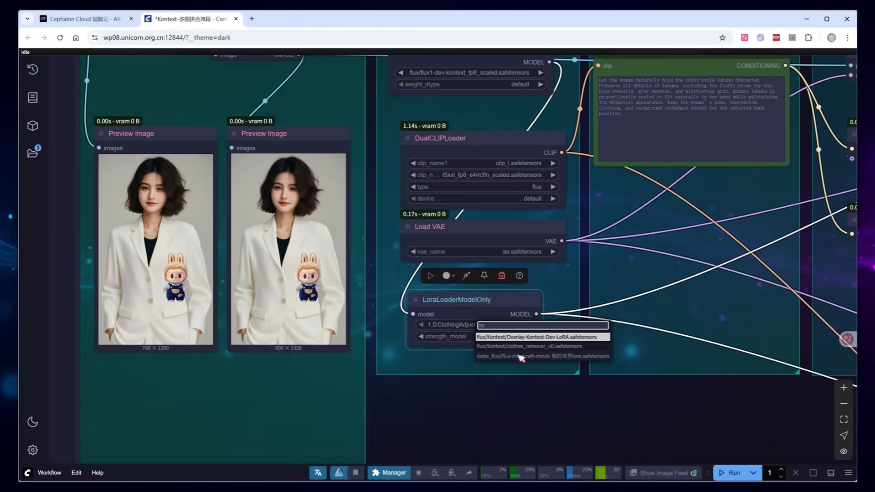
left_click(523, 337)
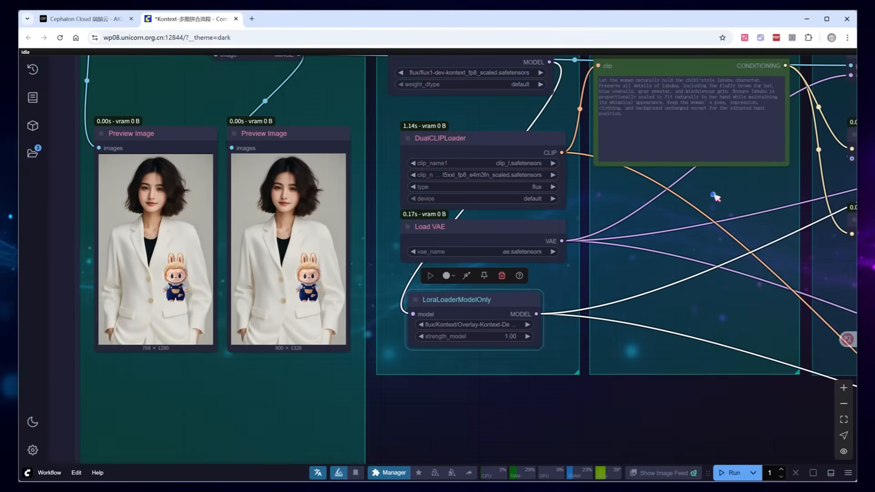
- Replace the text in CLIP Text Encode (Positive Prompt) with "place it"
left_click_drag(714, 195, 685, 308)
scroll(685, 308, "up", 3)
left_click(603, 218)
key("ctrl+a")
type("place it")
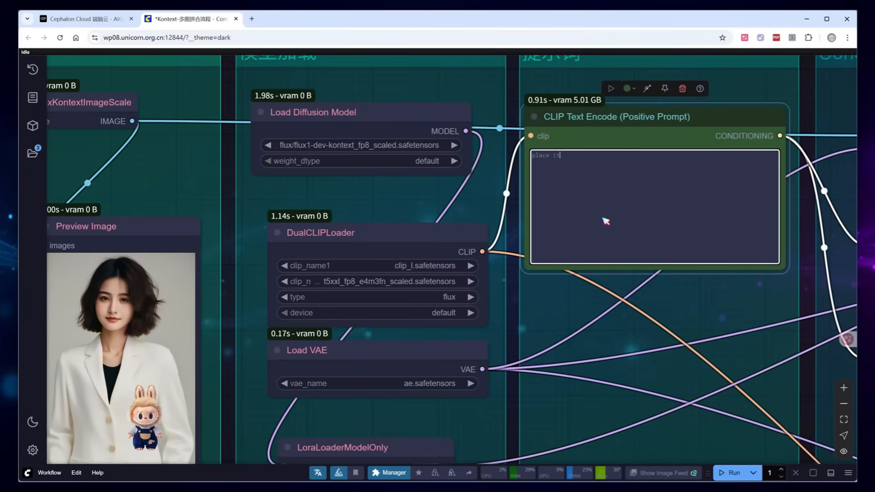
- Run the workflow and examine how the new face blends with the body in Save Image
left_click(731, 473)
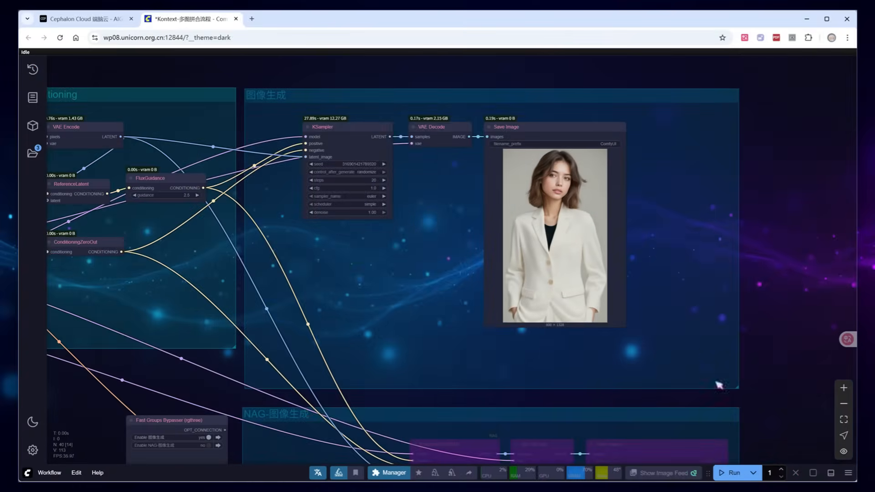
scroll(565, 187, "up", 6)
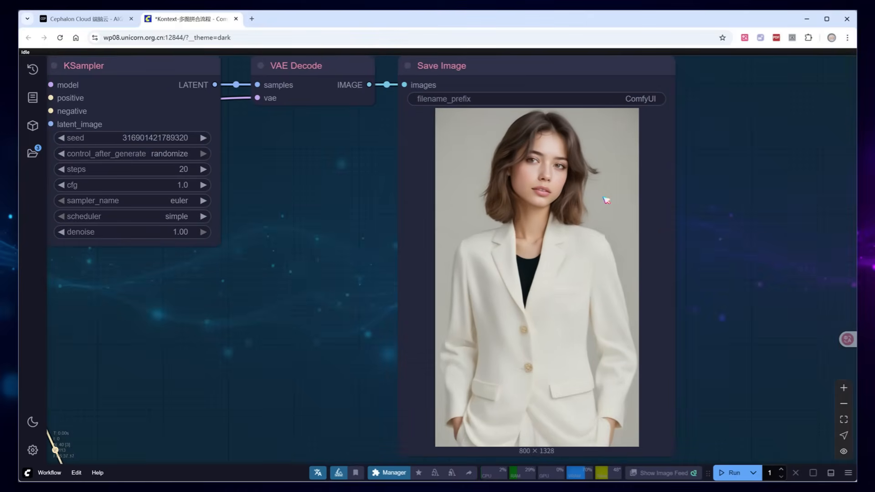
scroll(604, 196, "up", 2)
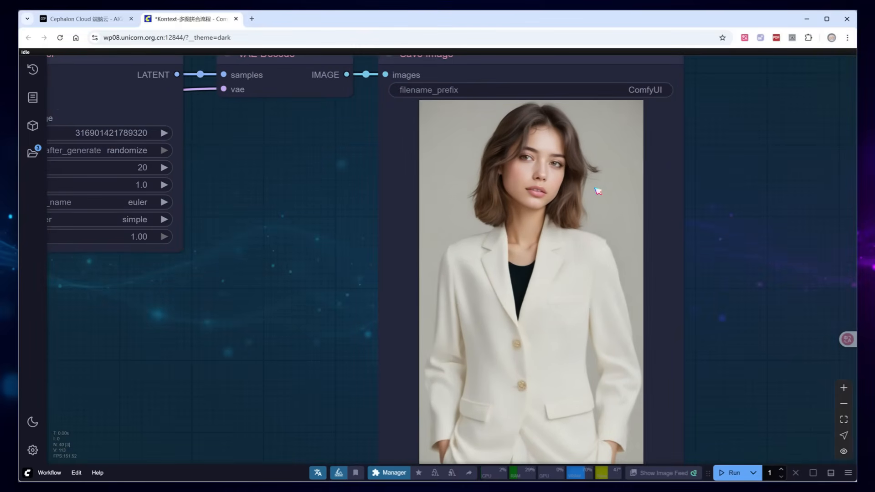